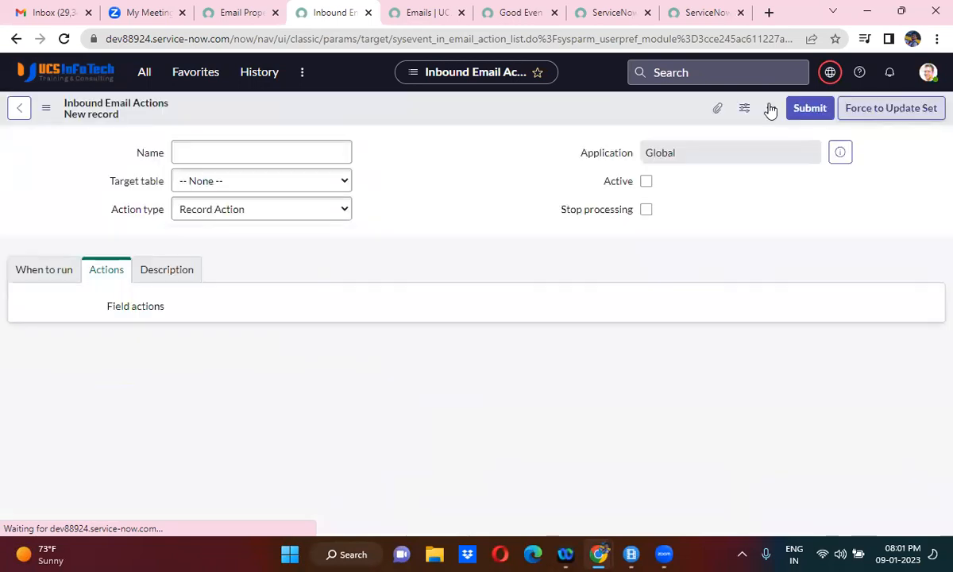
- Name the new inbound email action "Create Demo INC"
left_click(264, 157)
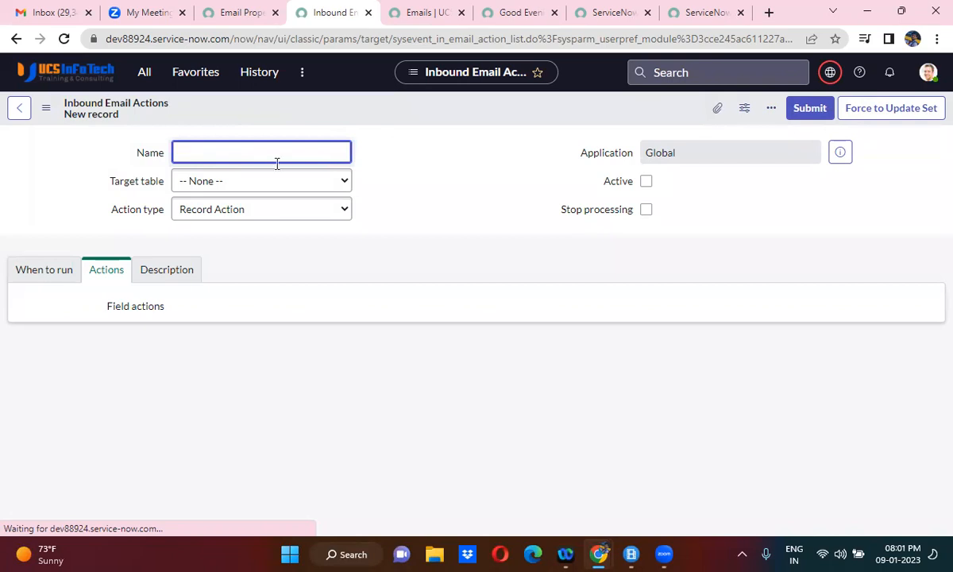
type("Creaye")
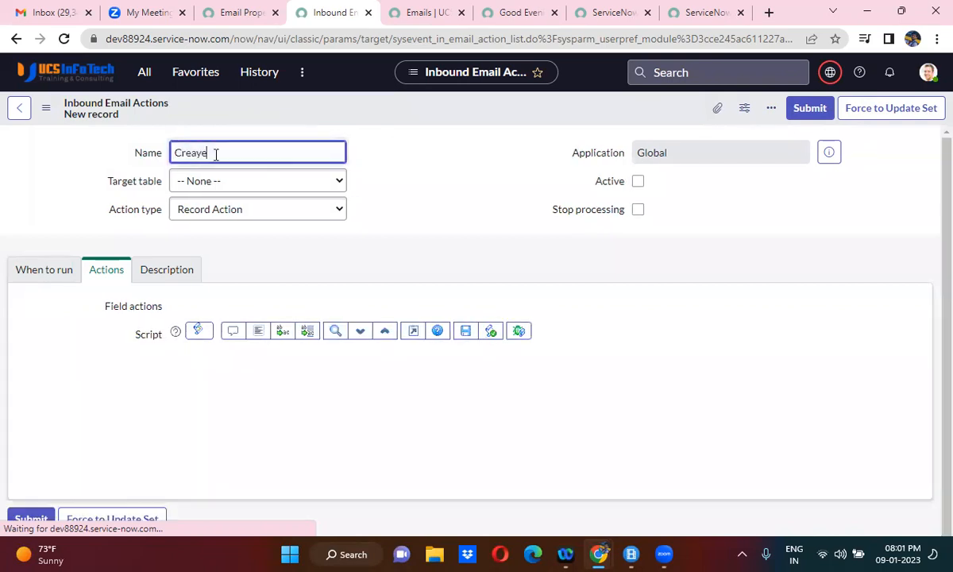
triple_click(215, 153)
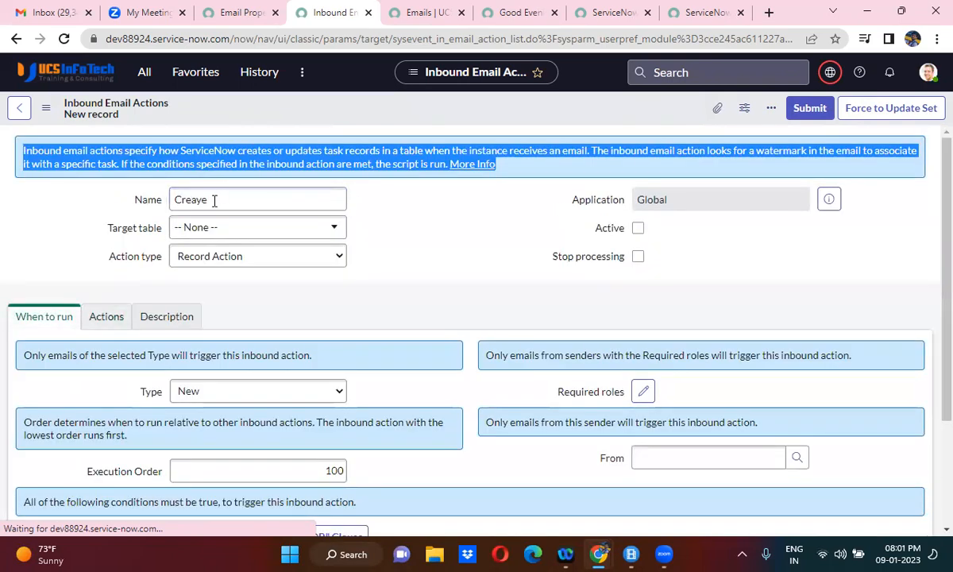
left_click(353, 109)
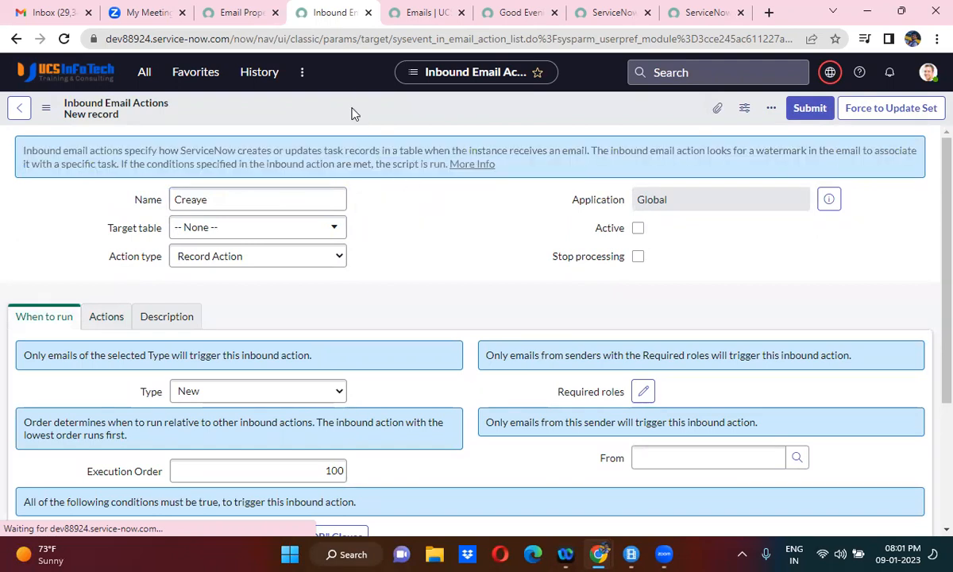
double_click(201, 199)
type("Create D")
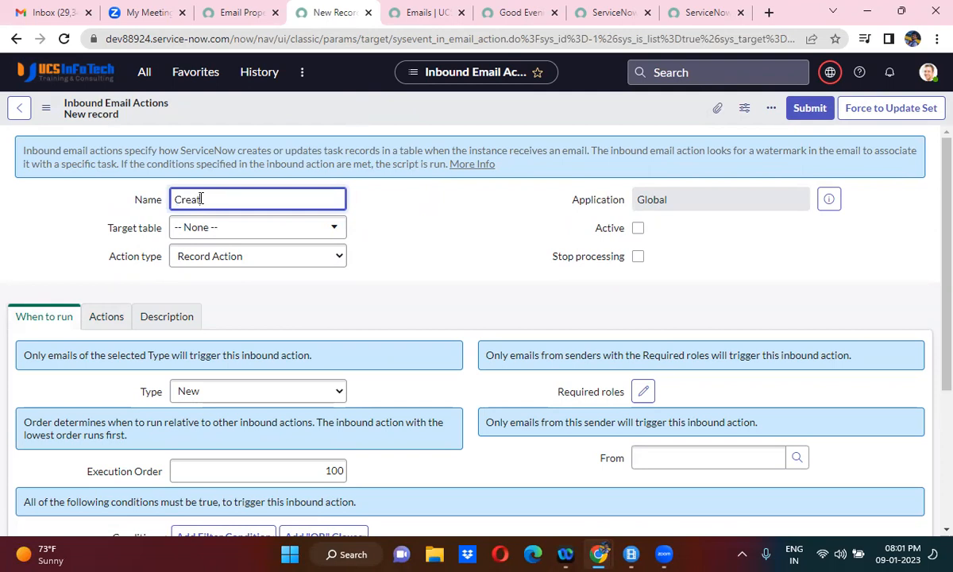
type("emo INC")
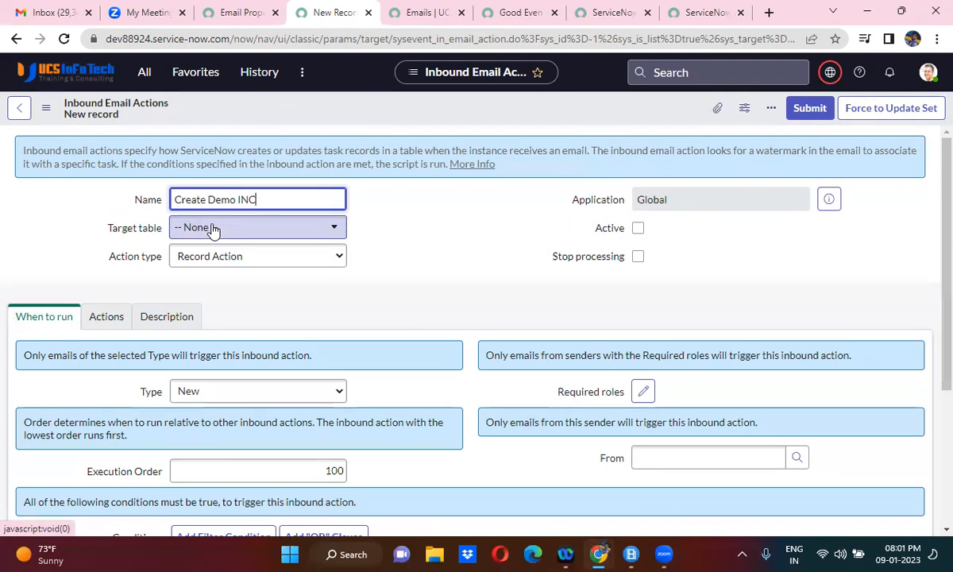
left_click(212, 229)
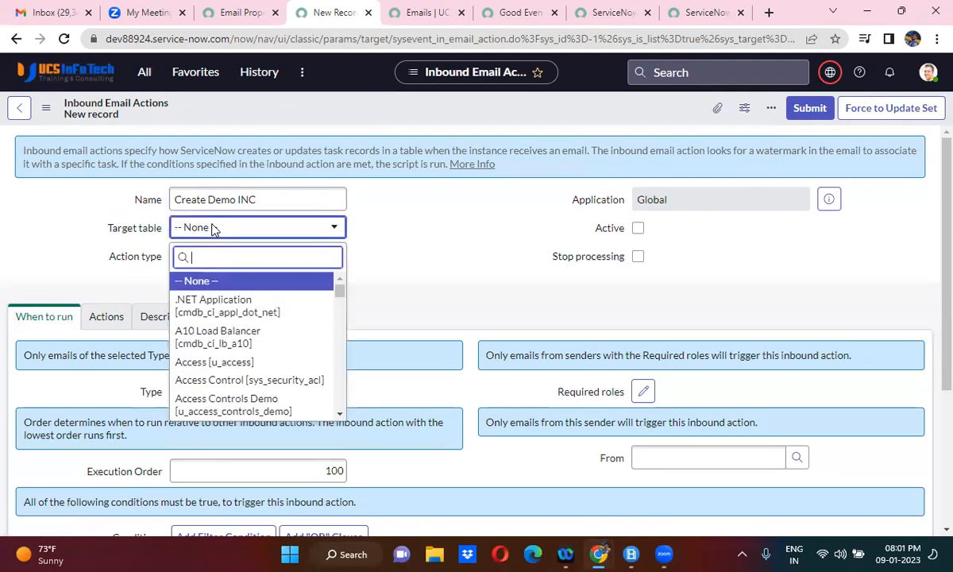
type("de")
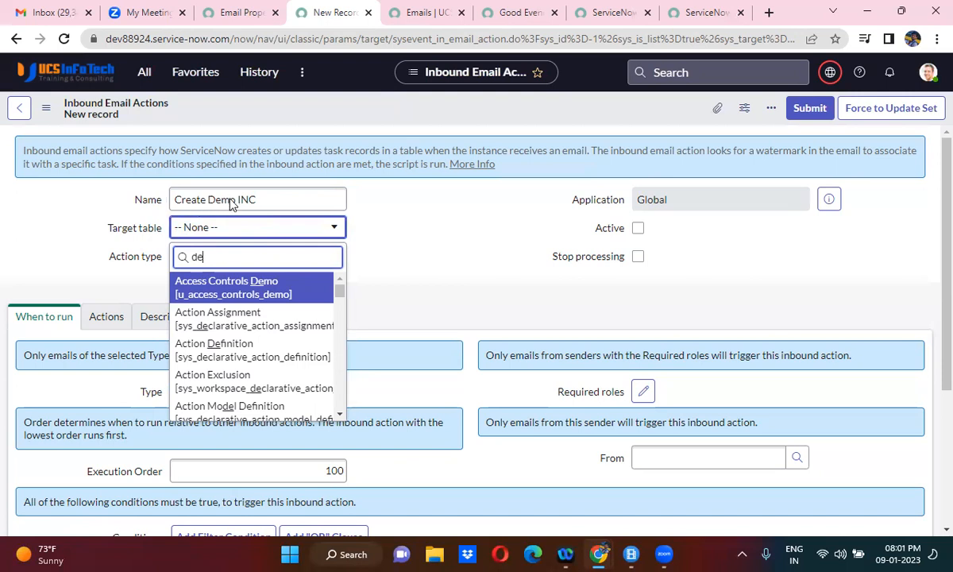
left_click(324, 192)
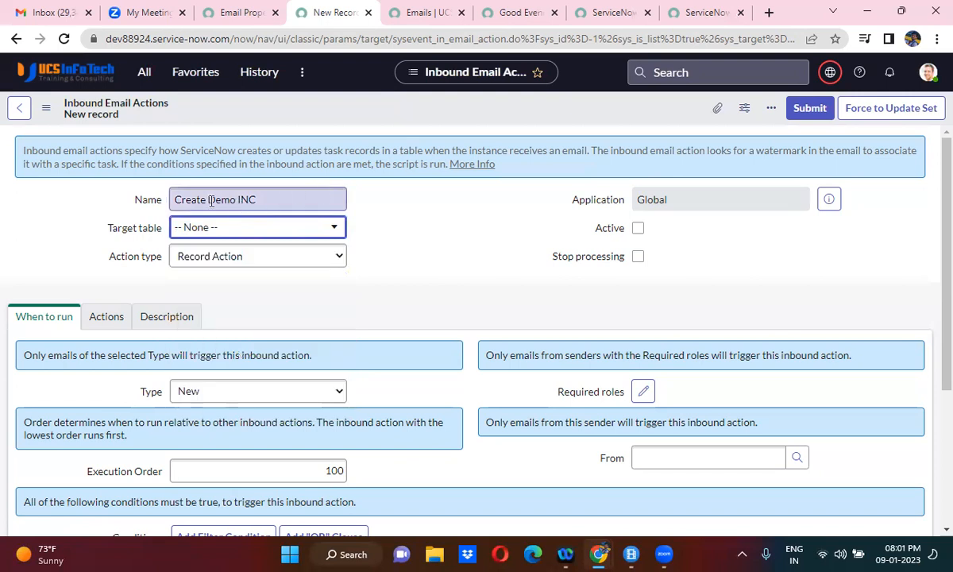
- Change the inbound email action's name to "Create Garage Issue"
left_click_drag(208, 199, 347, 208)
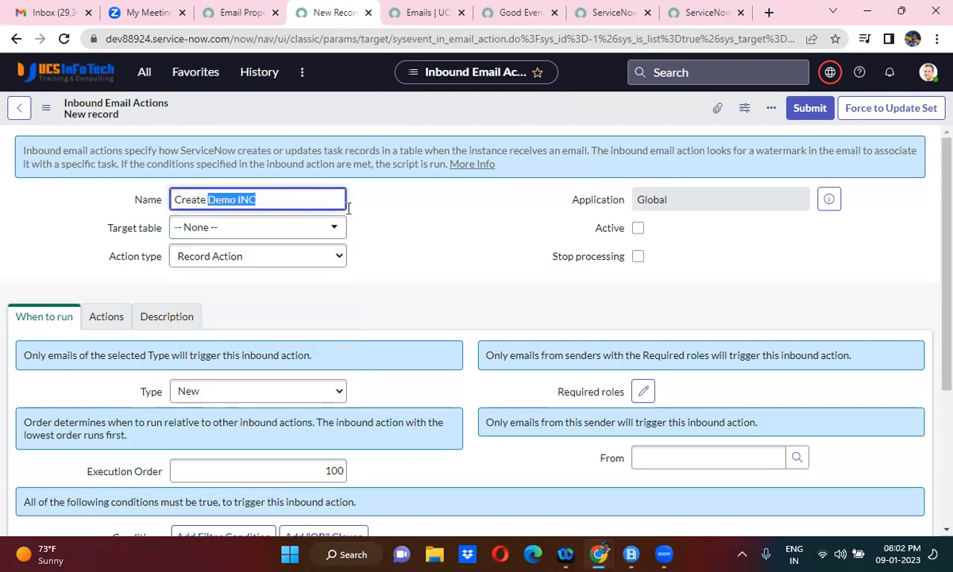
type("Garage Issue")
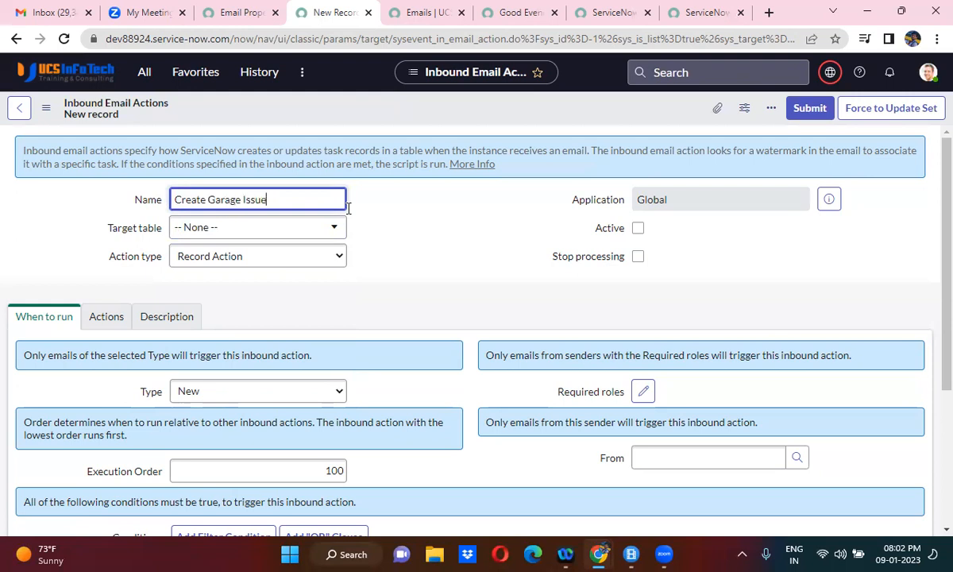
- Set the target table to Garage Issue [u_garage_issue]
left_click(240, 230)
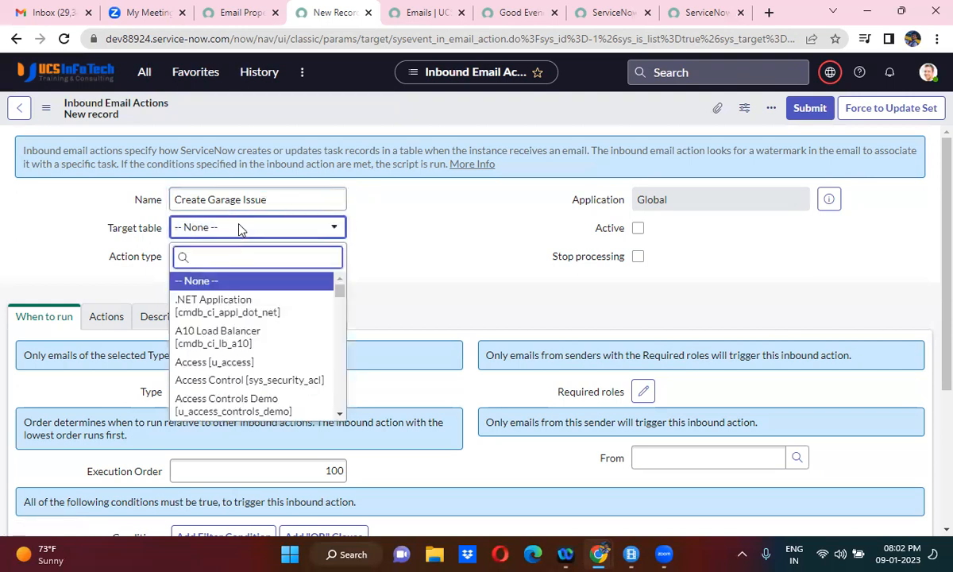
type("gara")
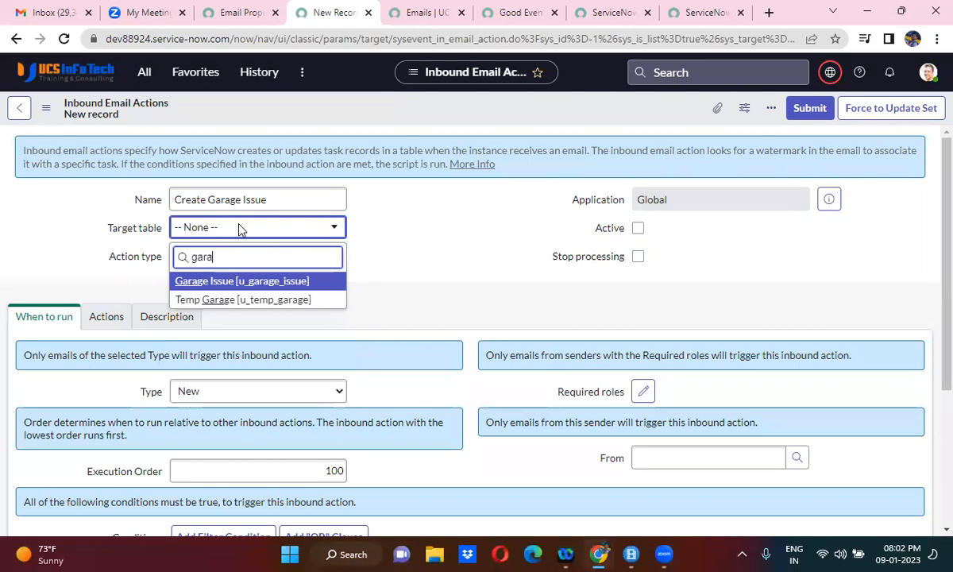
left_click(252, 281)
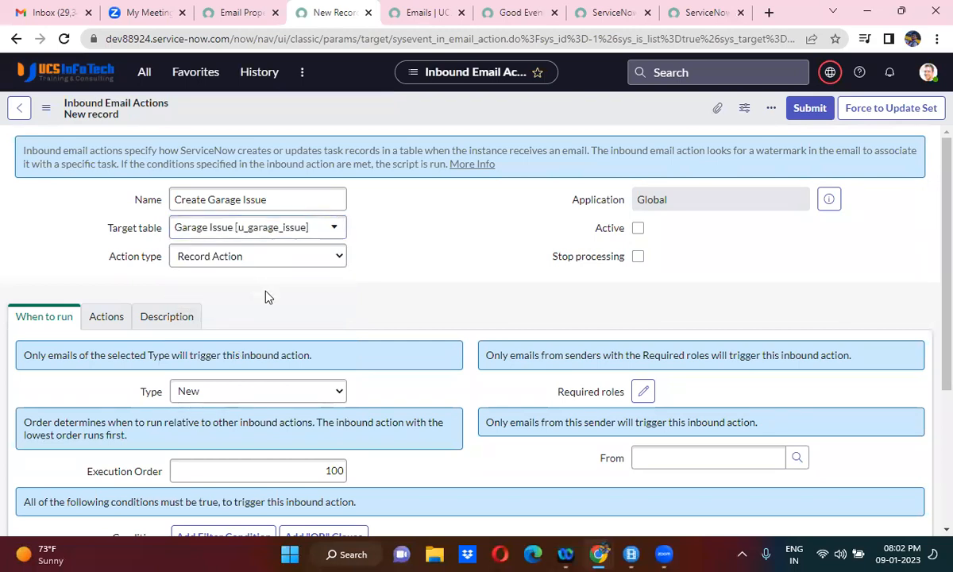
- Choose Record Action as the action type and mark the inbound action as active
left_click(201, 261)
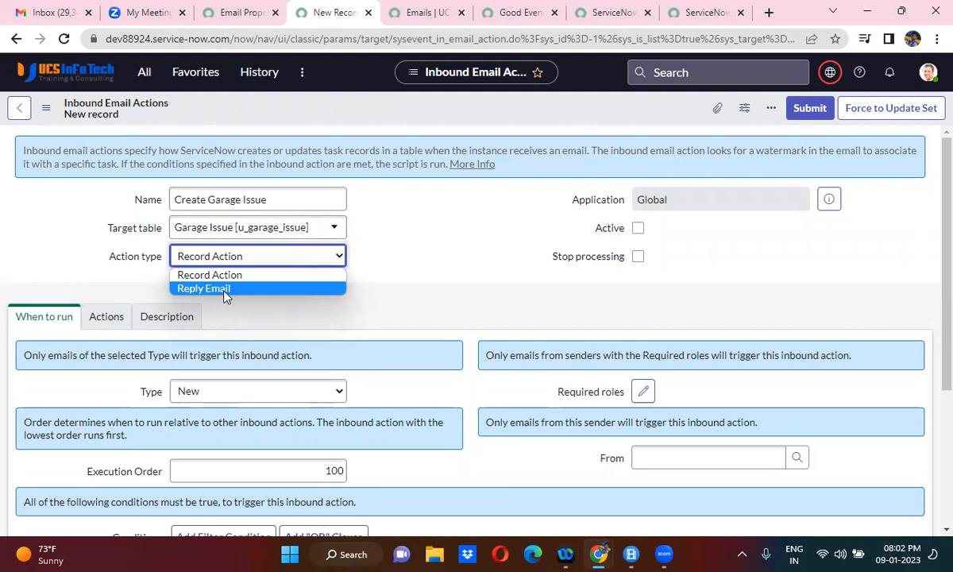
left_click(224, 281)
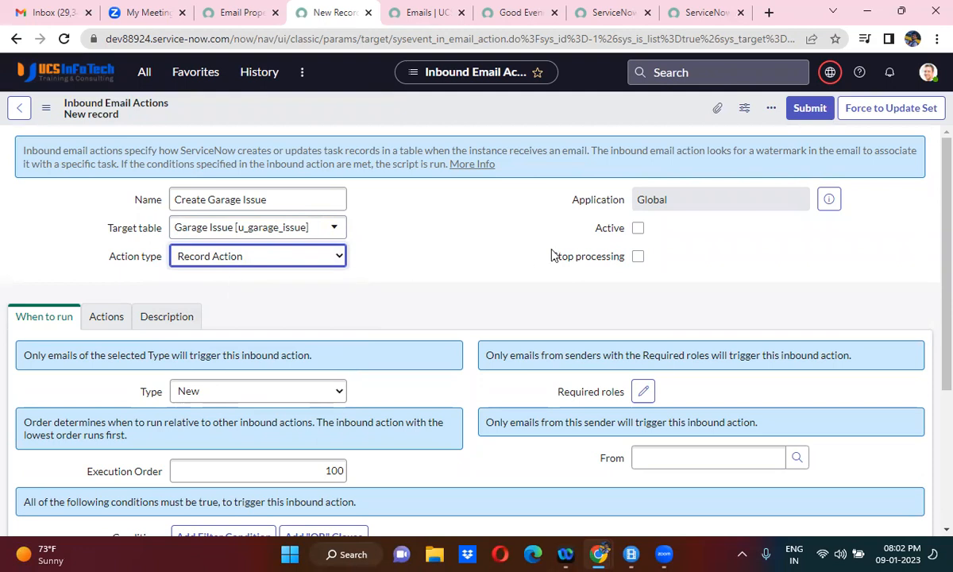
left_click(638, 228)
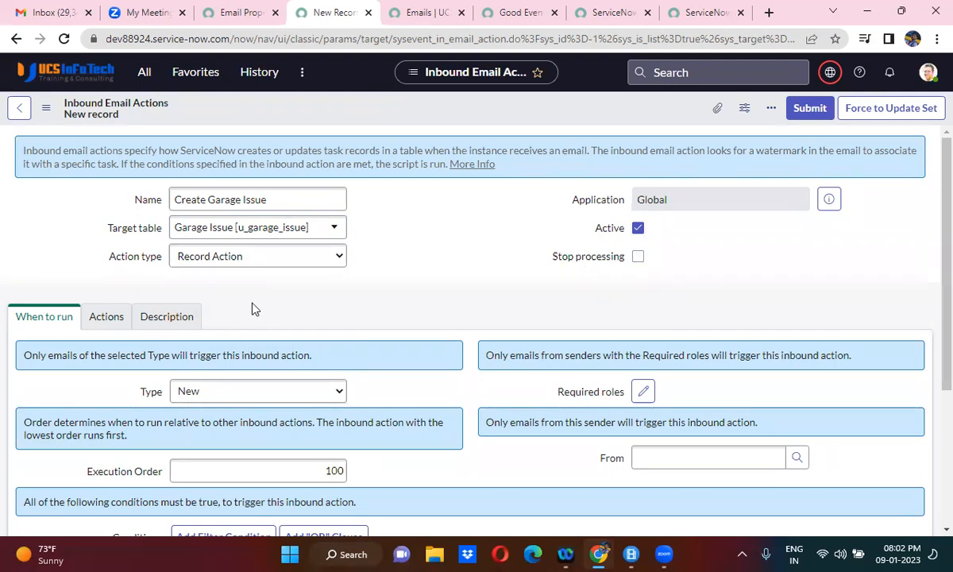
- Check the inbound email configuration in Email Properties, and set the email type that triggers the action to New
scroll(252, 306, "down", 1)
scroll(251, 307, "down", 1)
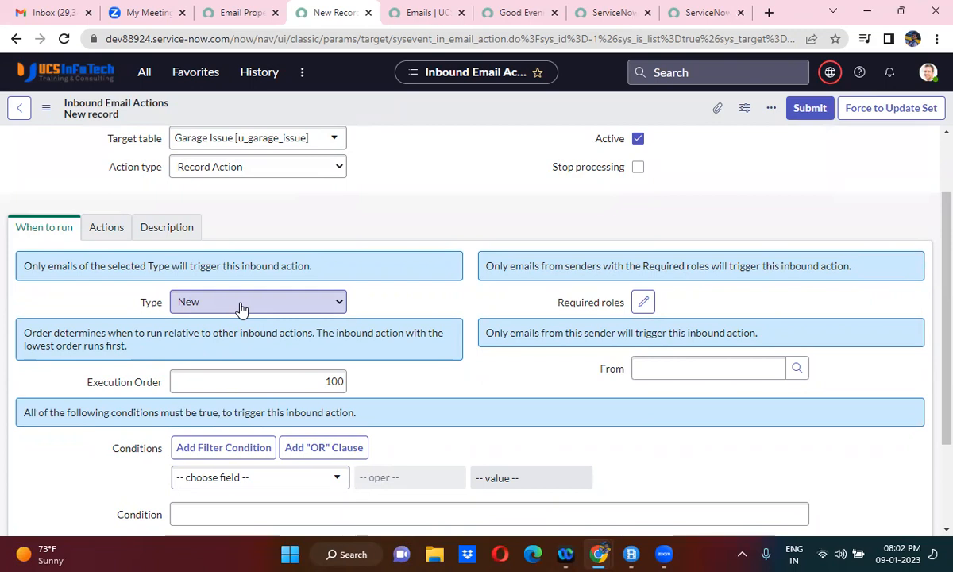
left_click(232, 12)
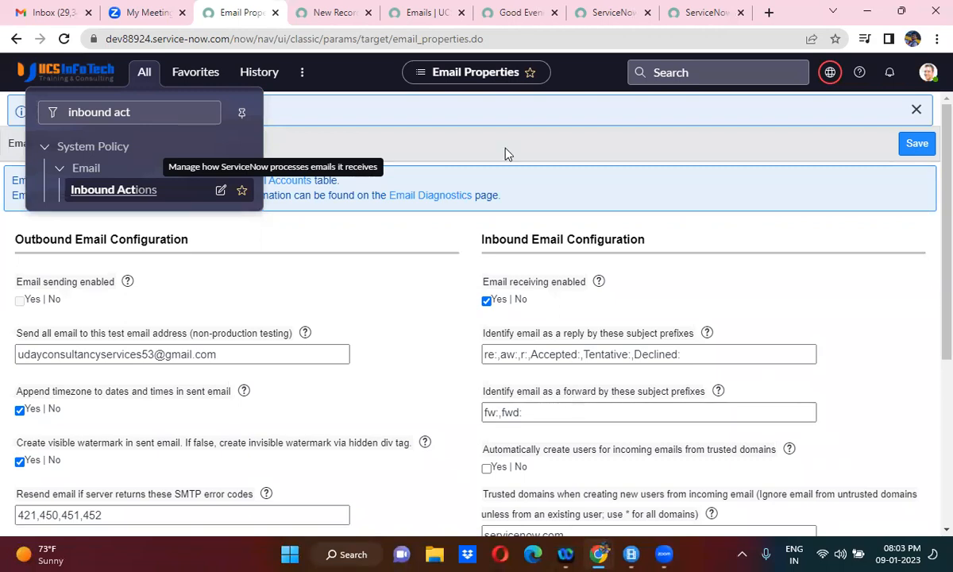
left_click(330, 12)
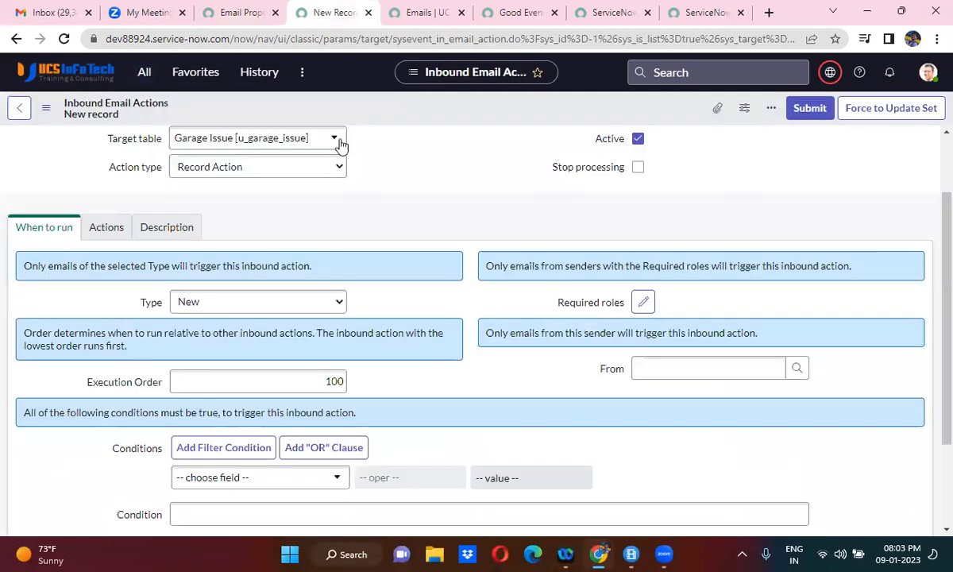
left_click(215, 308)
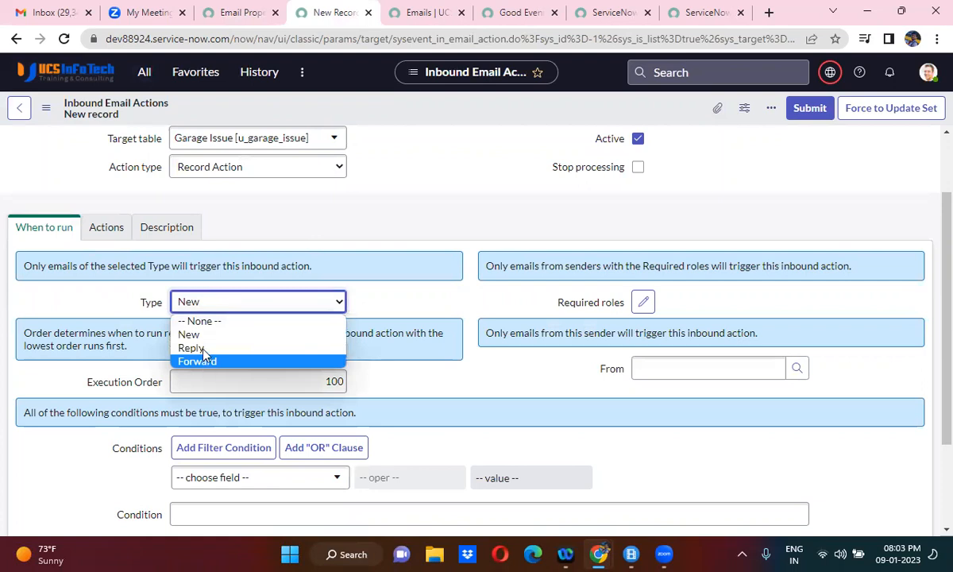
left_click(200, 334)
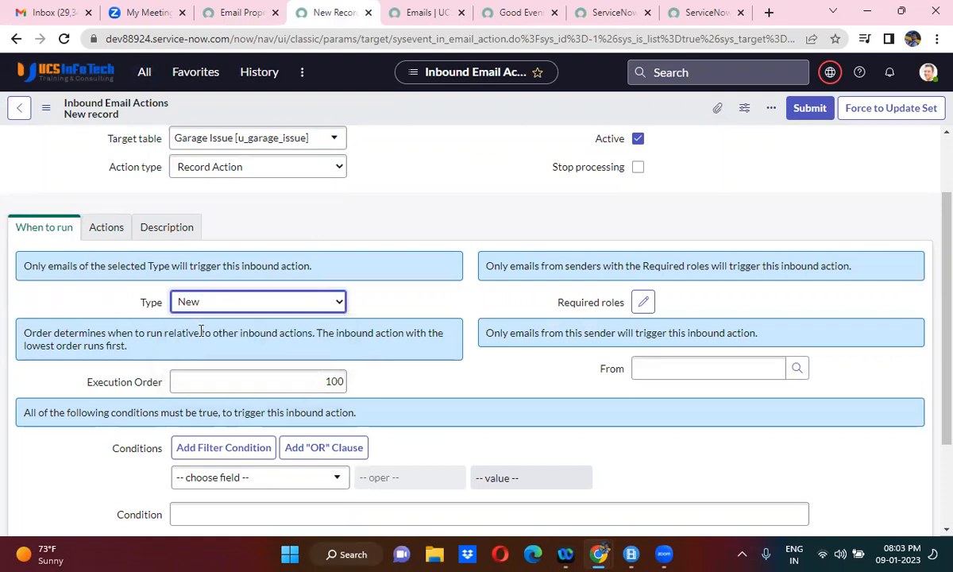
- Try restricting the inbound action to emails from one specific user as the sender
scroll(427, 407, "down", 1)
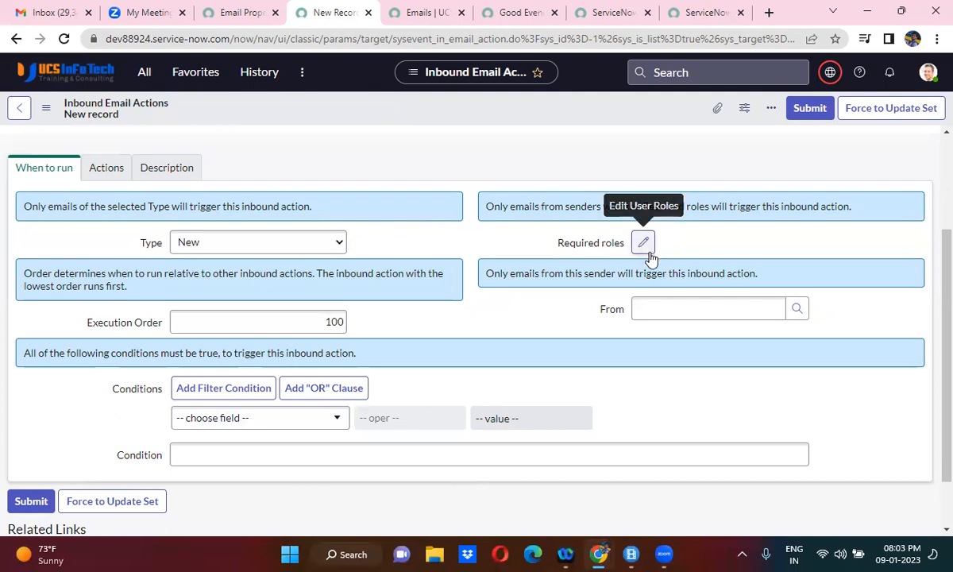
left_click(662, 308)
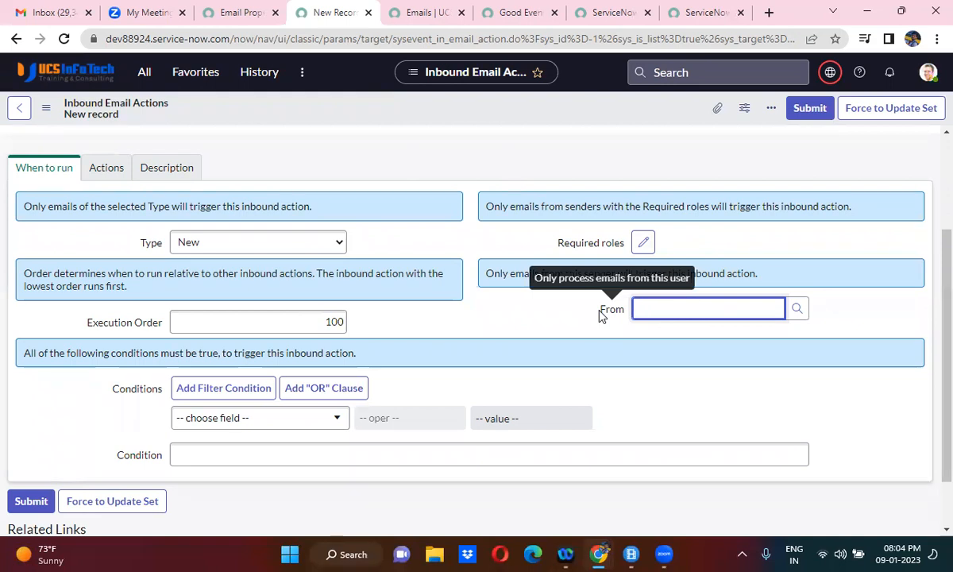
type("abe")
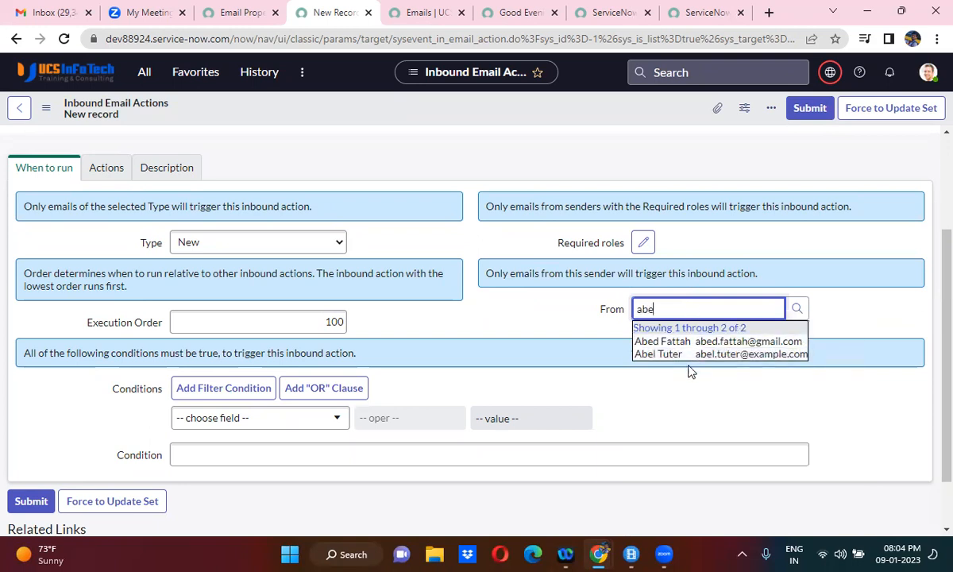
left_click(688, 355)
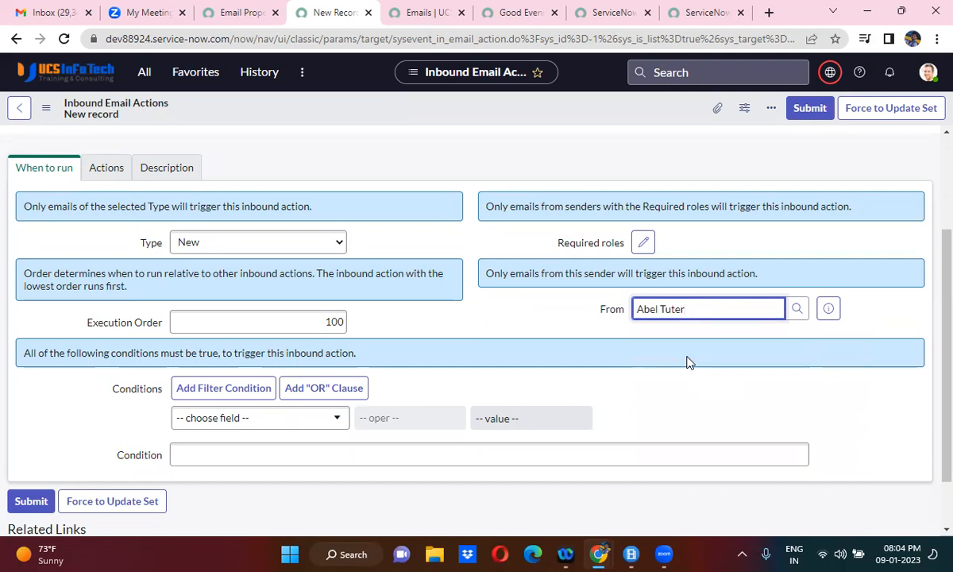
- Preview the selected sender's user record and clear the From field
triple_click(671, 309)
left_click(832, 309)
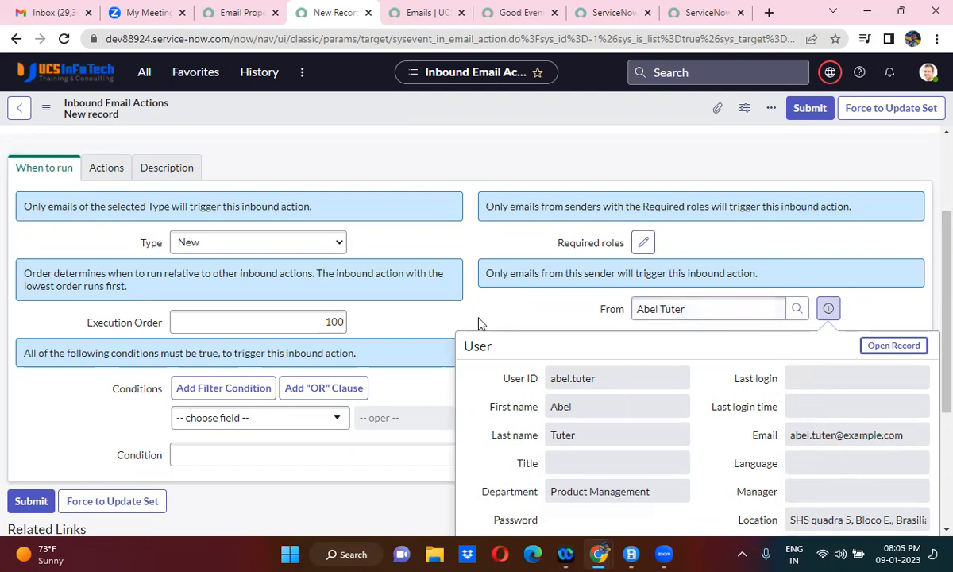
left_click(448, 306)
triple_click(664, 308)
key("BackSpace")
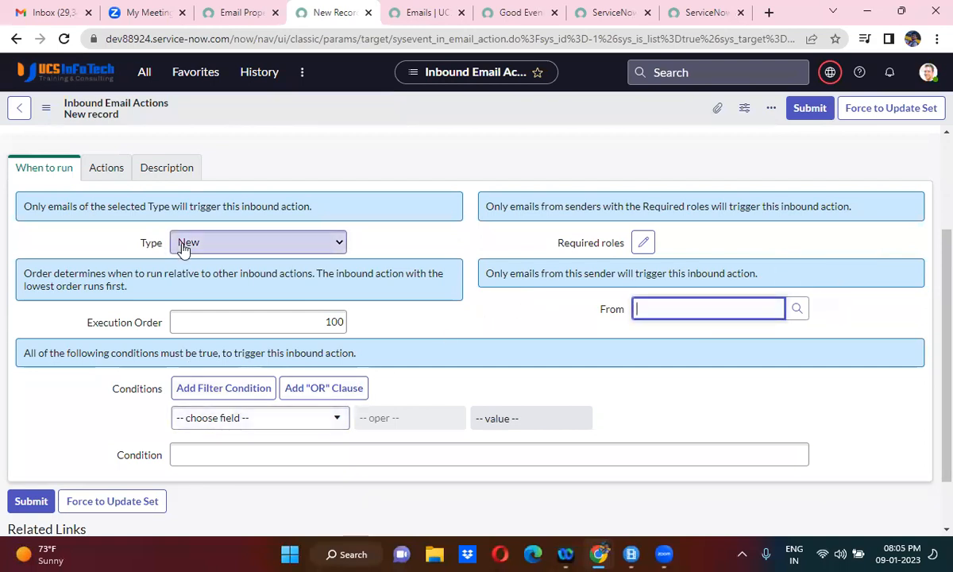
left_click(427, 400)
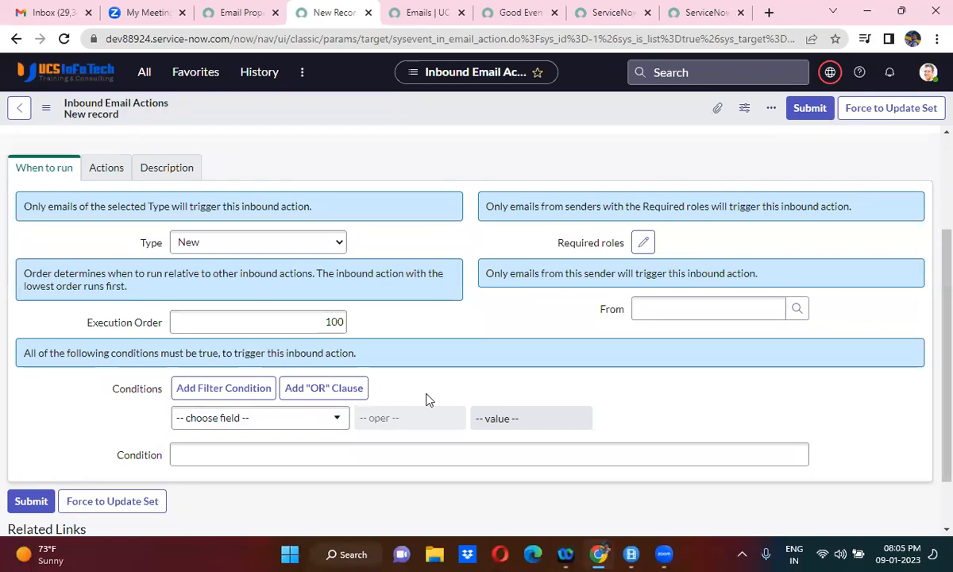
- Add a trigger condition requiring that the Subject starts with "Create Garage Issue"
scroll(426, 400, "down", 2)
left_click(270, 353)
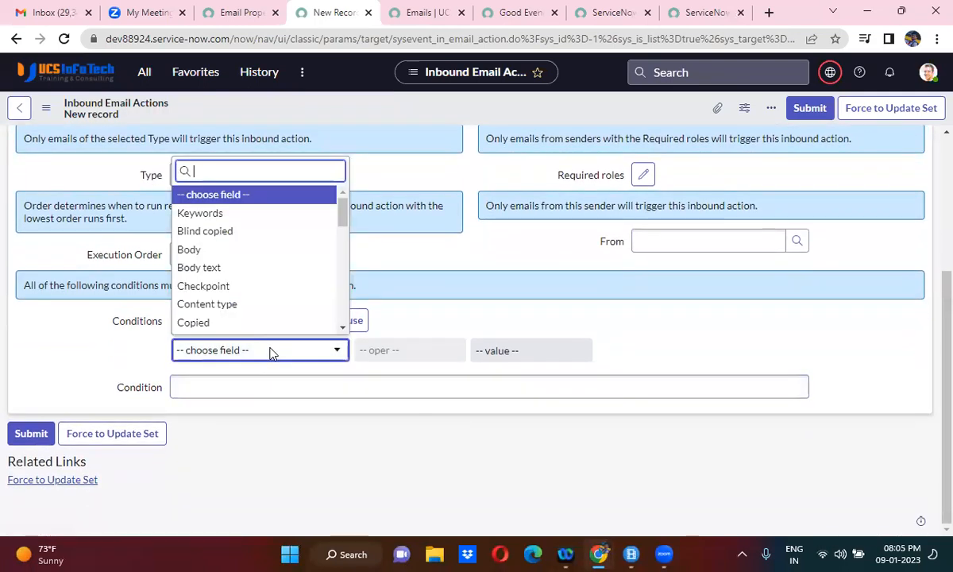
type("subj")
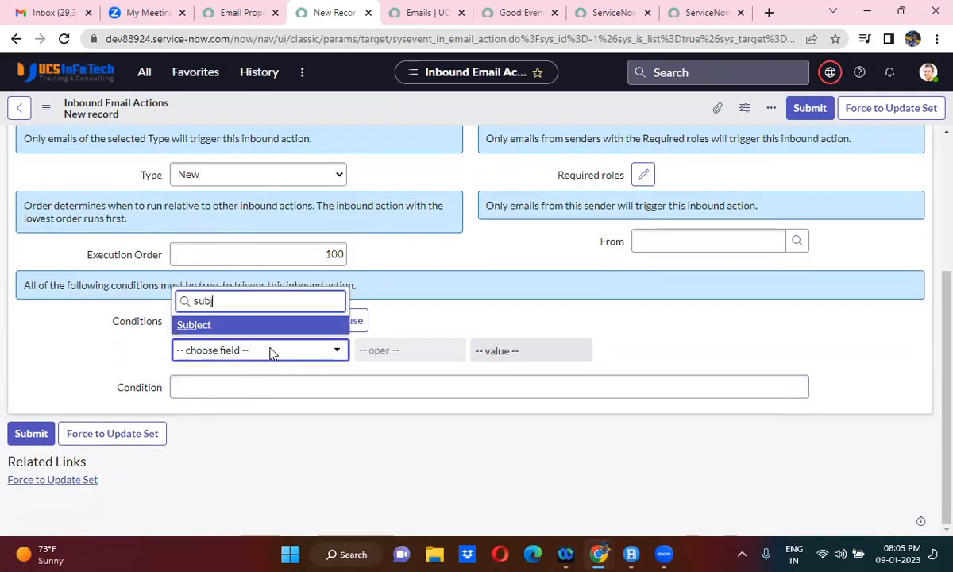
left_click(240, 327)
left_click(508, 349)
type("Cr")
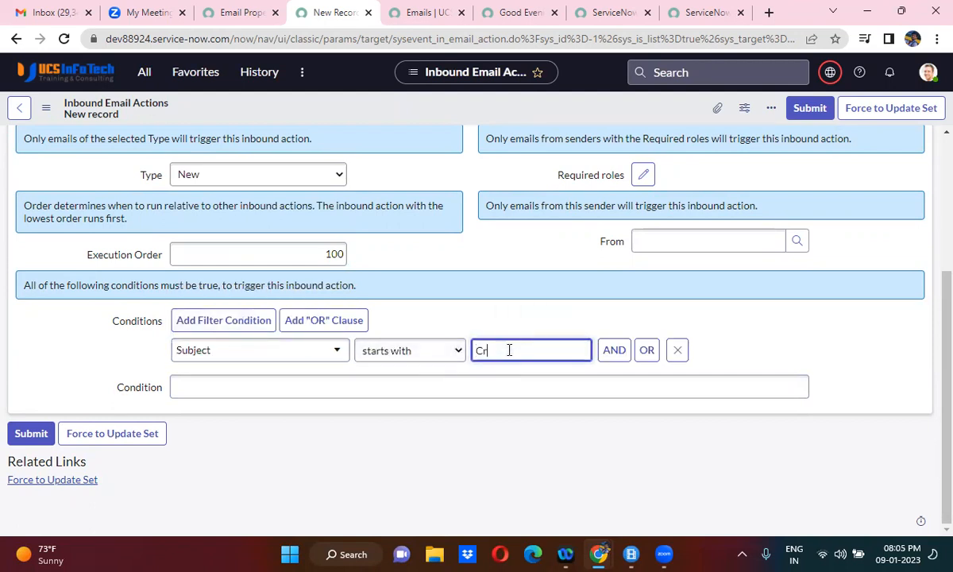
type("eate Garage Issue")
left_click(555, 429)
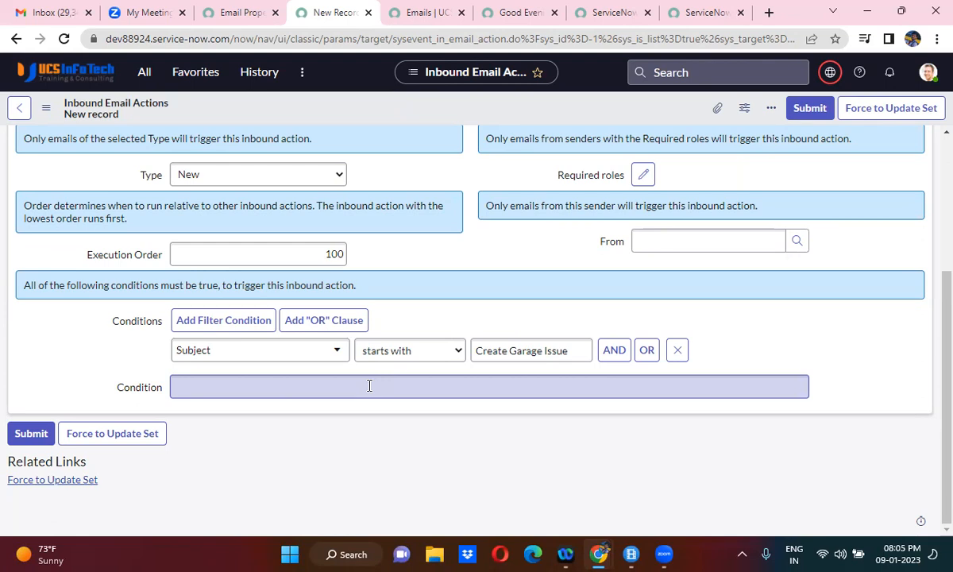
- Try adding the script condition current.subject.indexOf('Create Garage Issue')>-1 to the inbound action
left_click(194, 382)
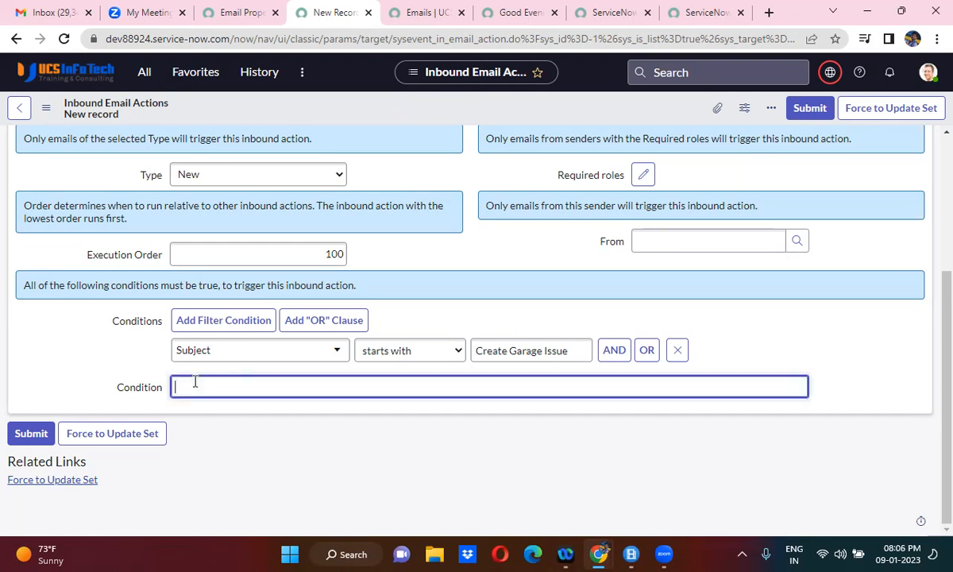
type("current.subject.ind")
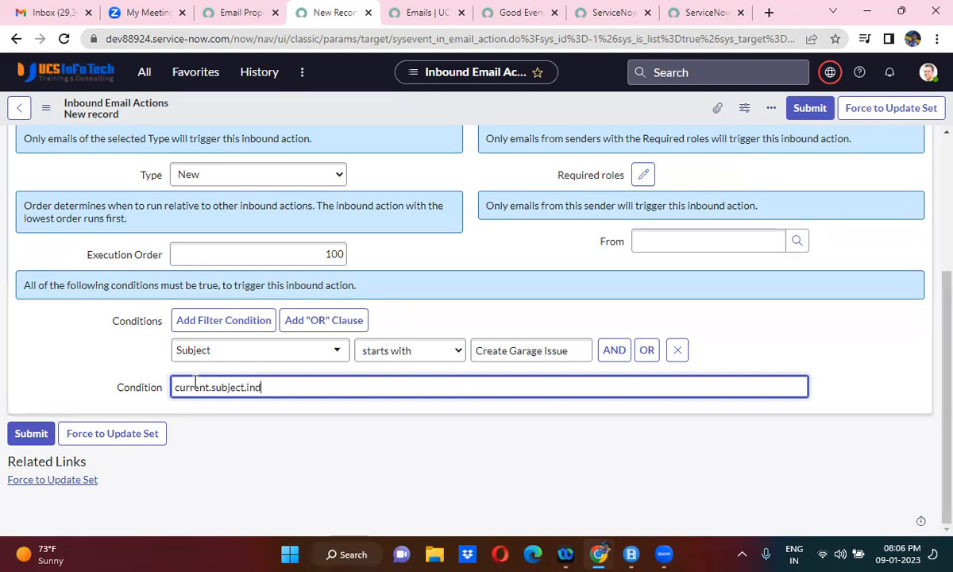
type("exOf()'Creae")
key("BackSpace")
type("te Garage")
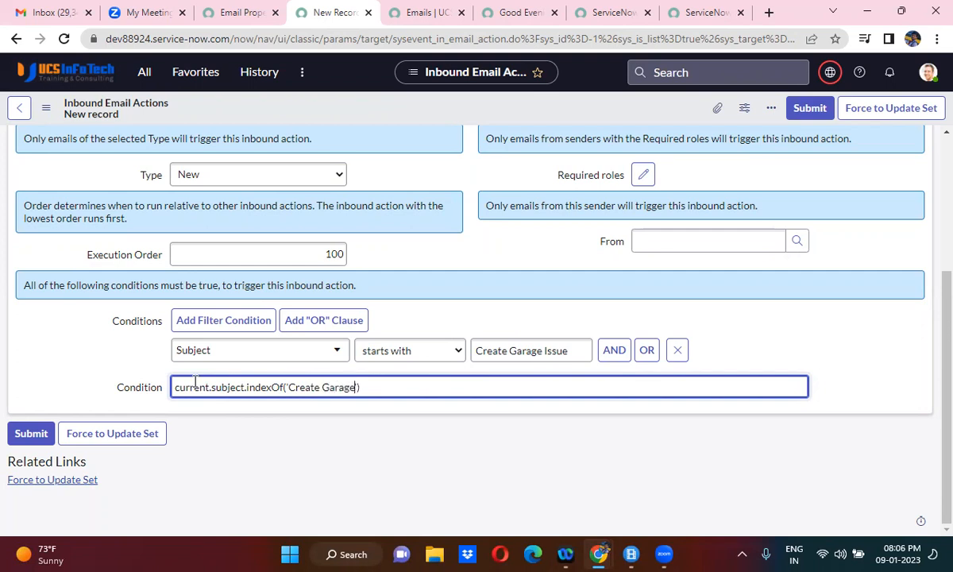
type(" Issue')>-1")
left_click(326, 423)
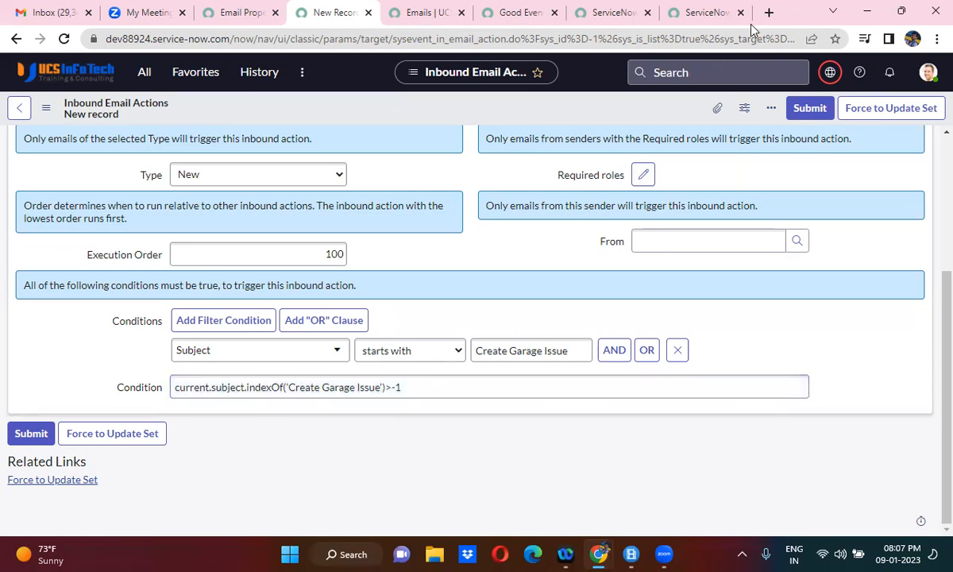
- Search Google in a new browser tab for "indexof in javascript"
left_click(769, 11)
type("i")
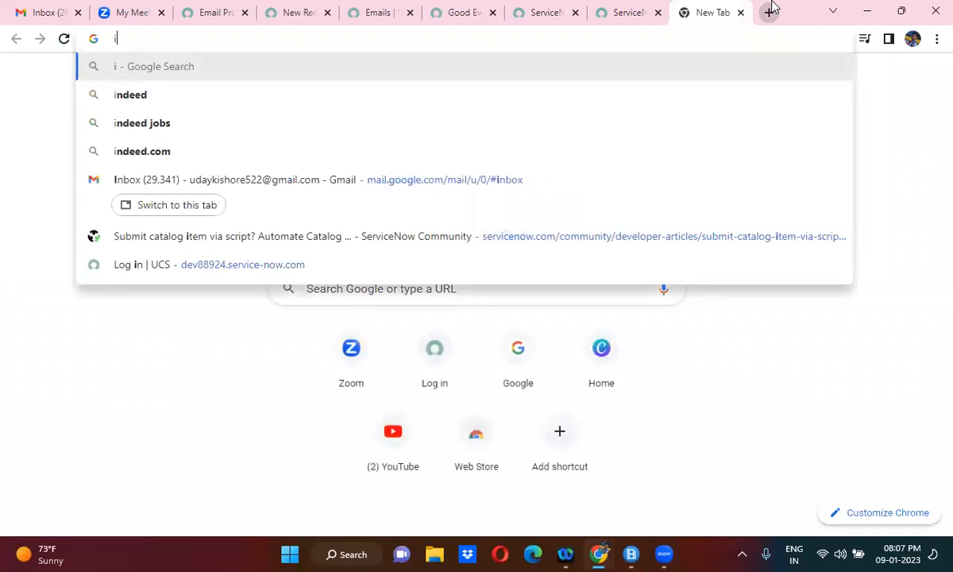
type("ndexof")
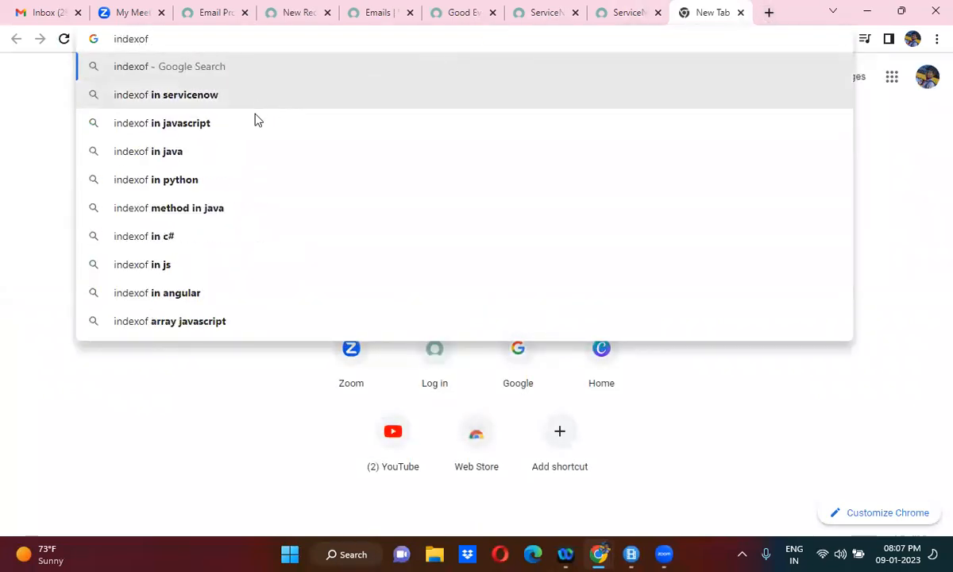
left_click(222, 134)
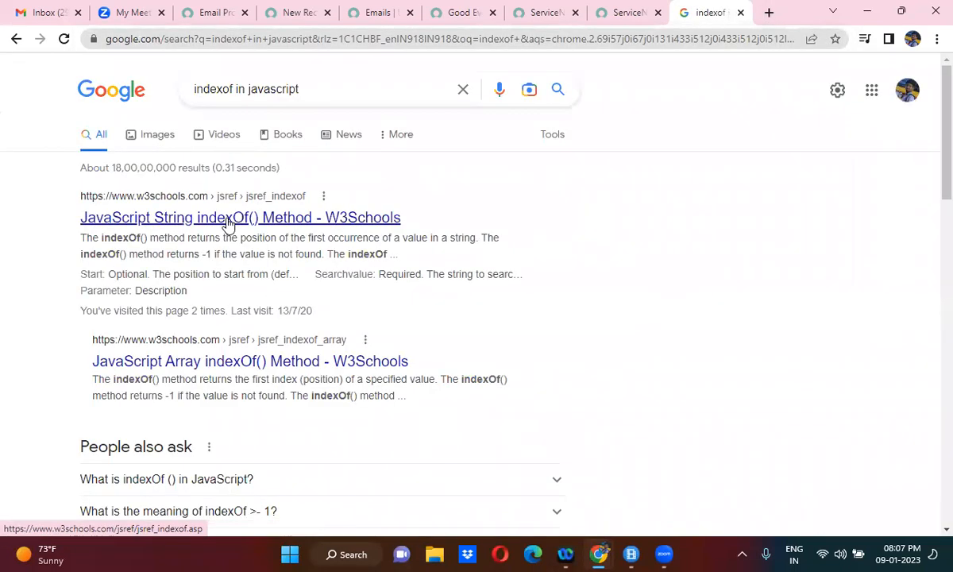
- Open the W3Schools page on the JavaScript String indexOf() method separately and read the not-found return value under Definition and Usage
right_click(211, 215)
left_click(251, 227)
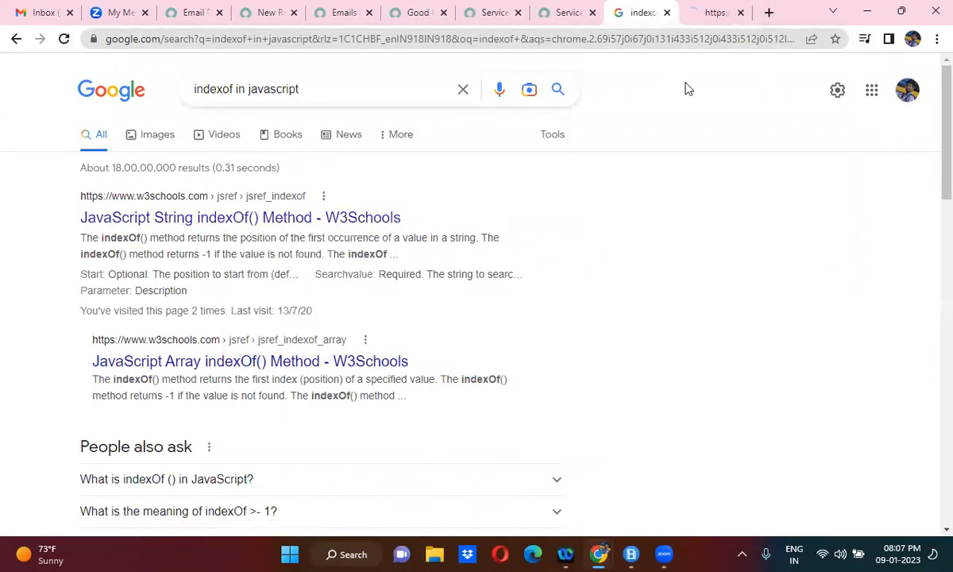
left_click(702, 12)
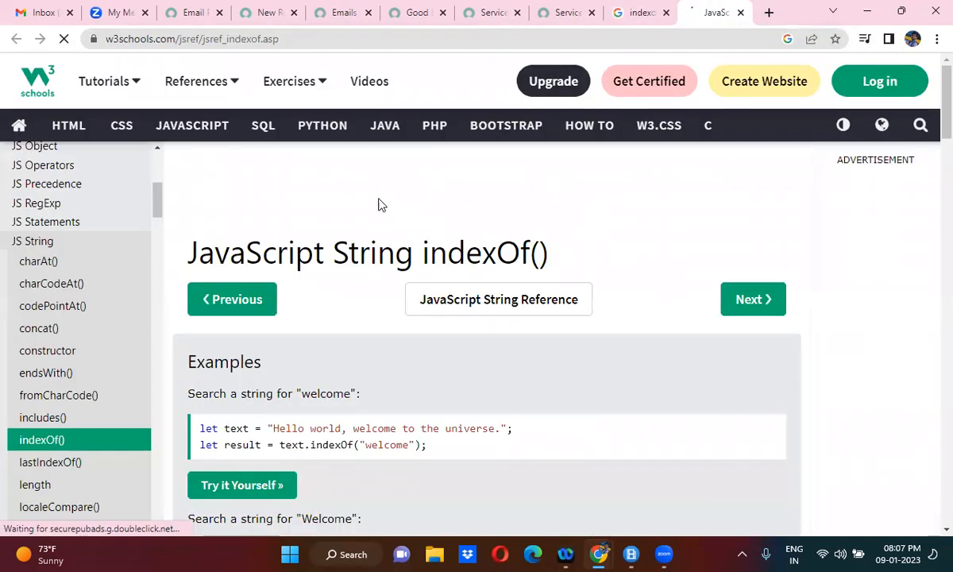
scroll(328, 195, "down", 1)
scroll(328, 196, "down", 5)
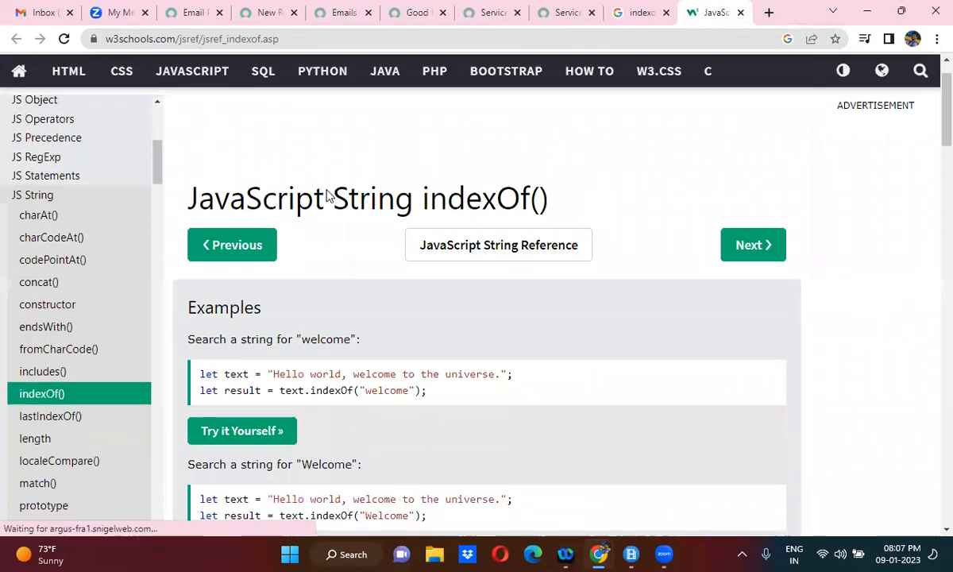
scroll(329, 196, "down", 5)
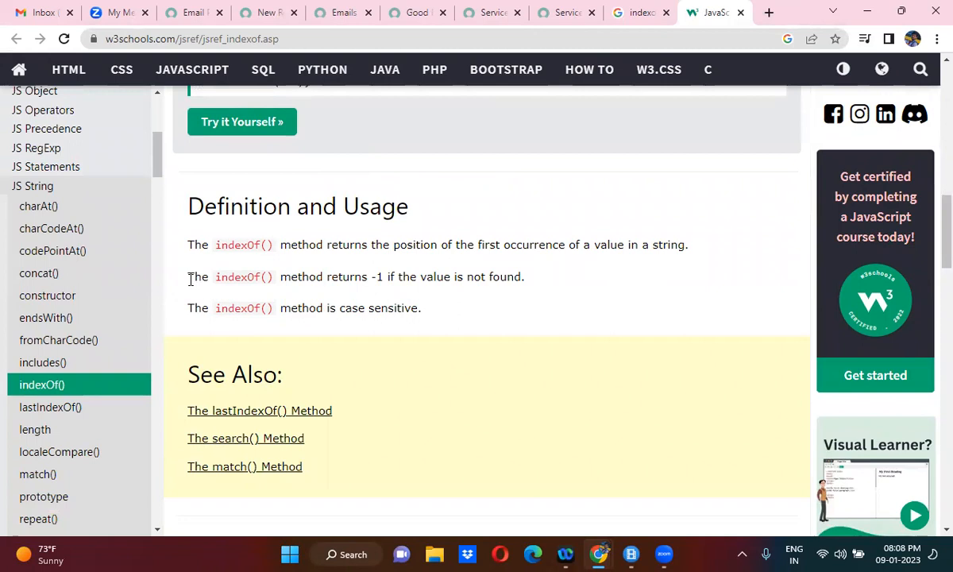
left_click_drag(189, 278, 532, 287)
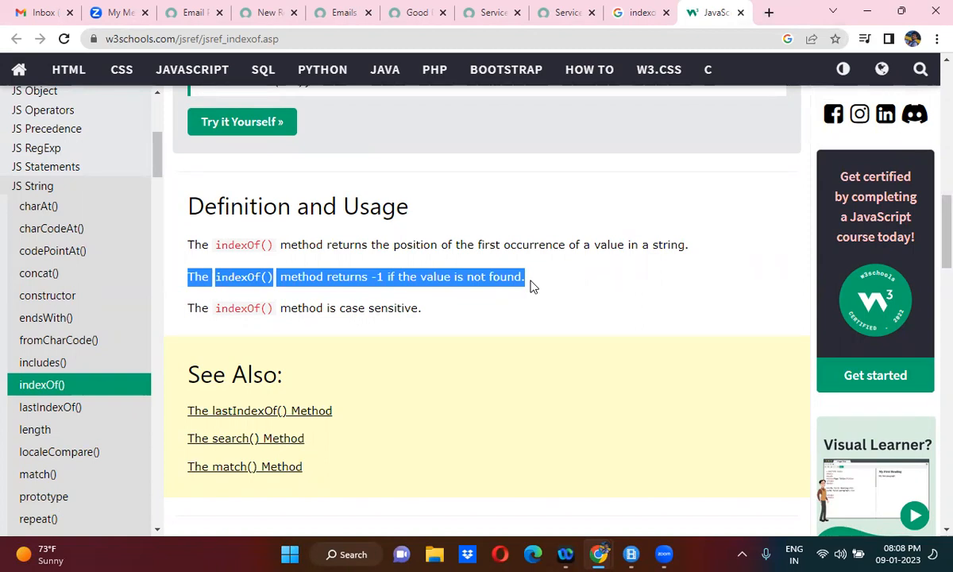
left_click(532, 285)
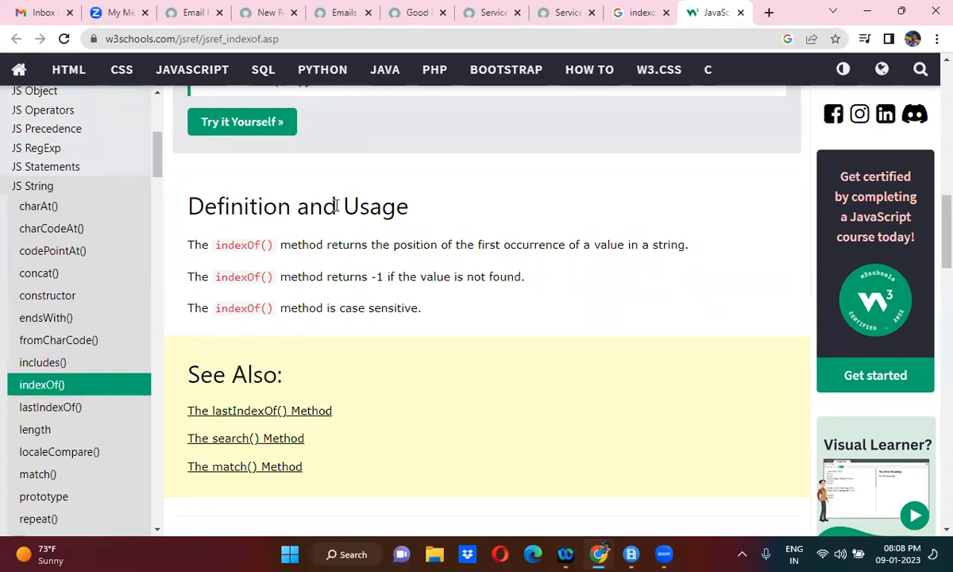
- Return to the new inbound action record and check the internal field names of Condition and Conditions
left_click(194, 13)
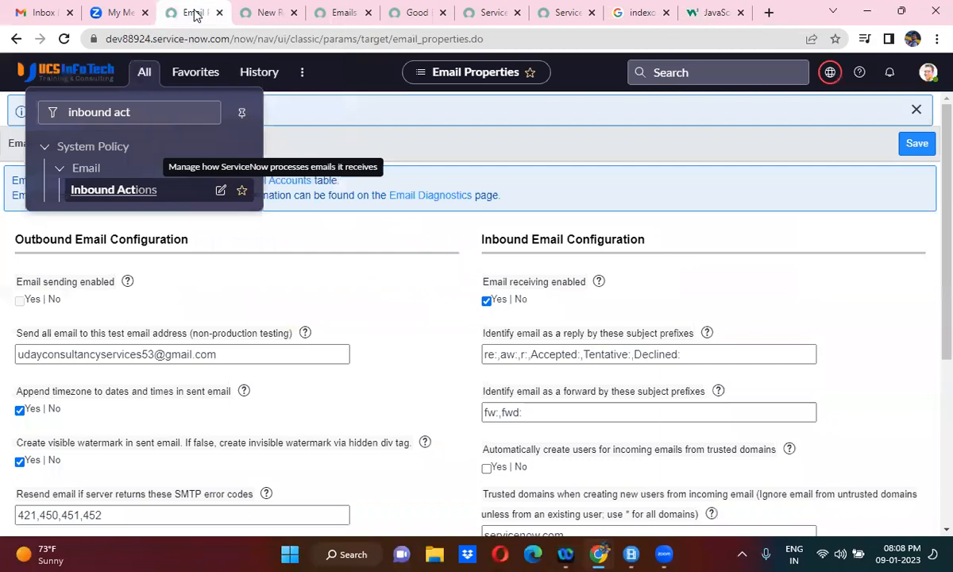
left_click(262, 23)
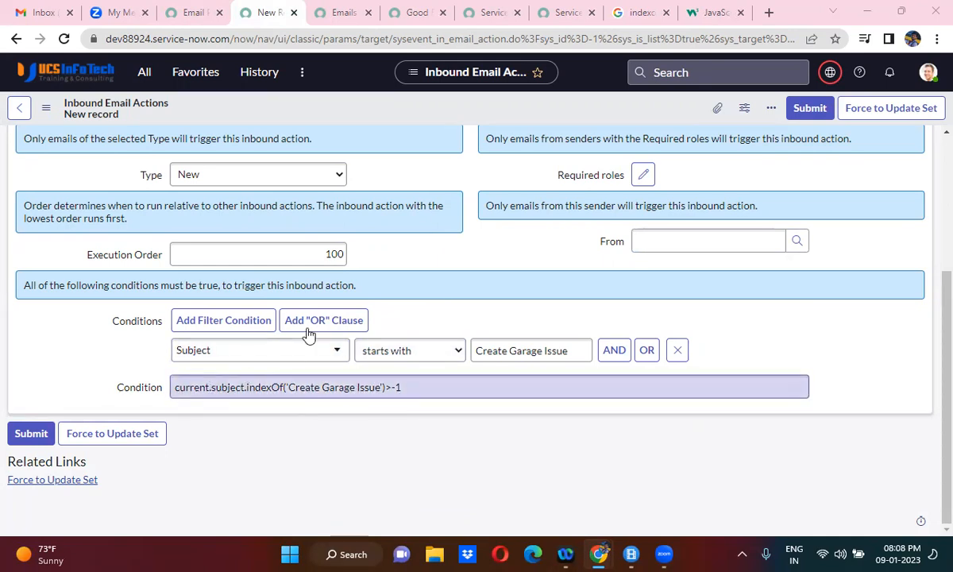
right_click(139, 389)
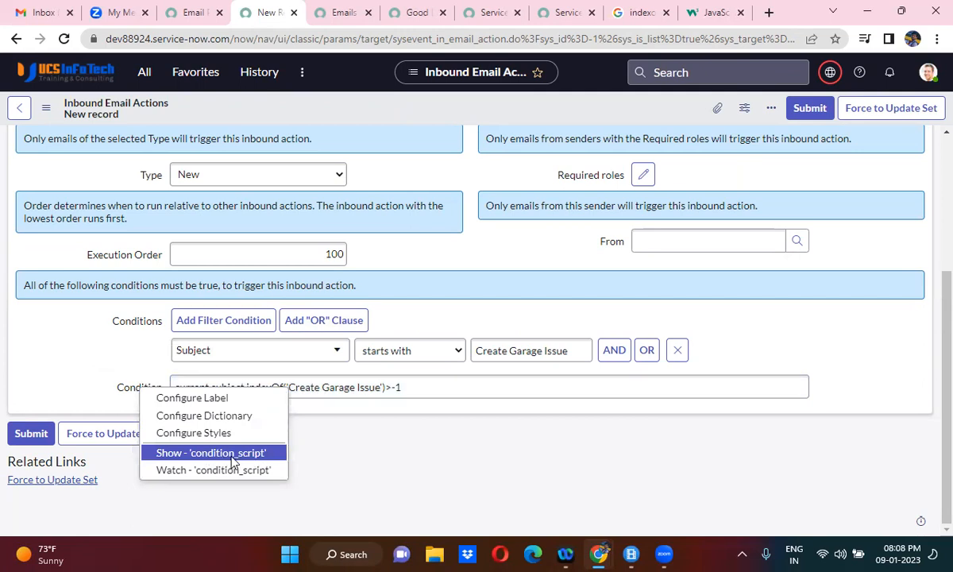
left_click(335, 394)
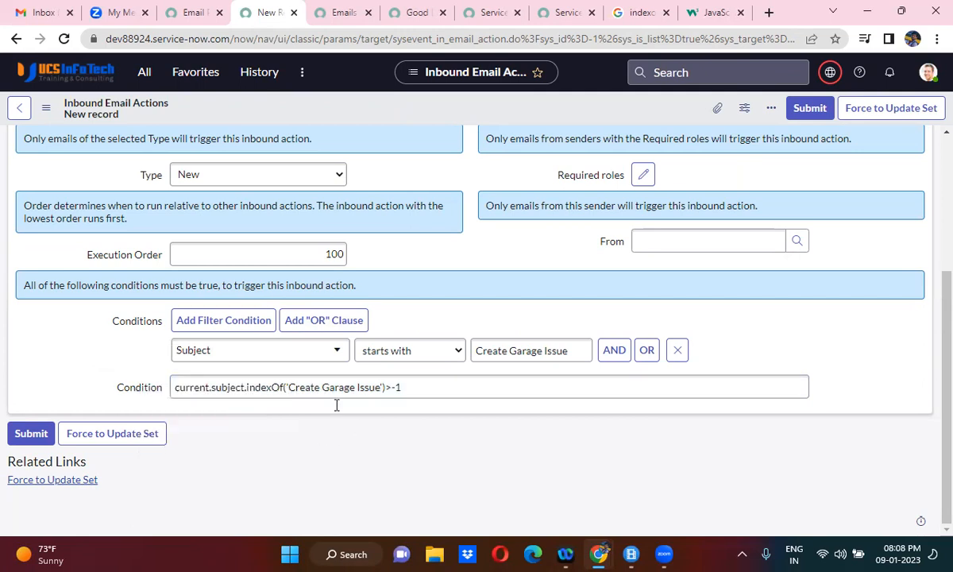
right_click(136, 326)
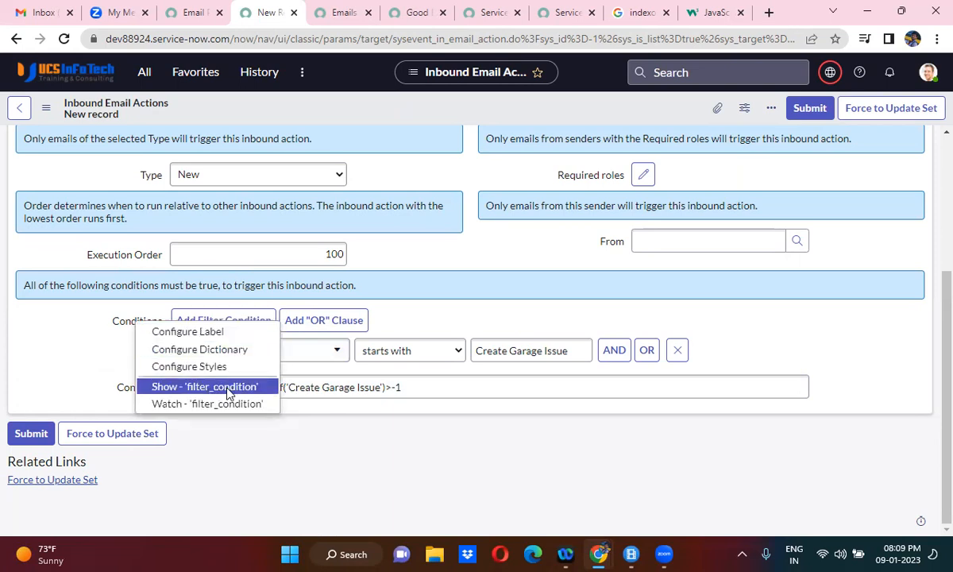
left_click(733, 358)
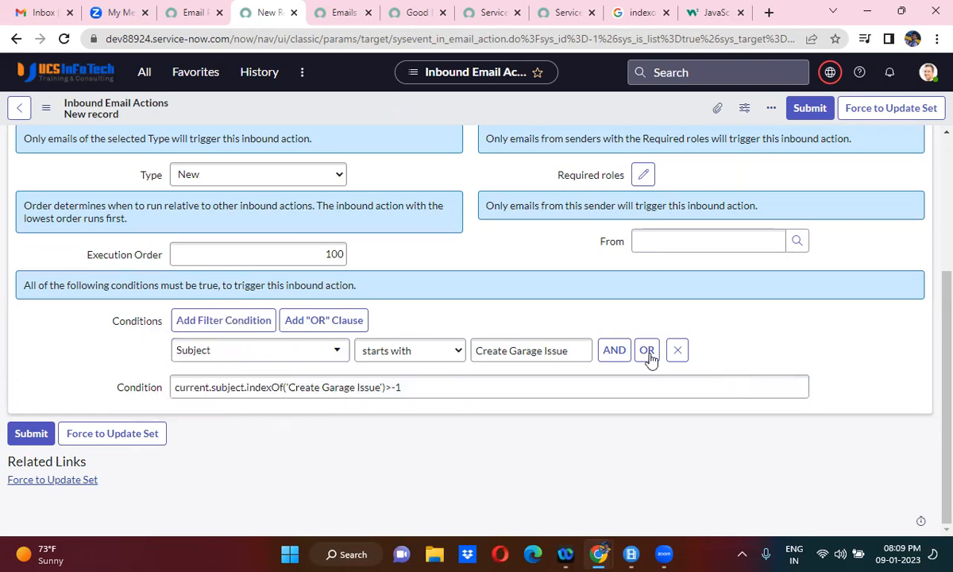
- Clear the script expression from the Condition field, keeping only the Subject filter condition
left_click(431, 395)
key("ctrl+a")
key("BackSpace")
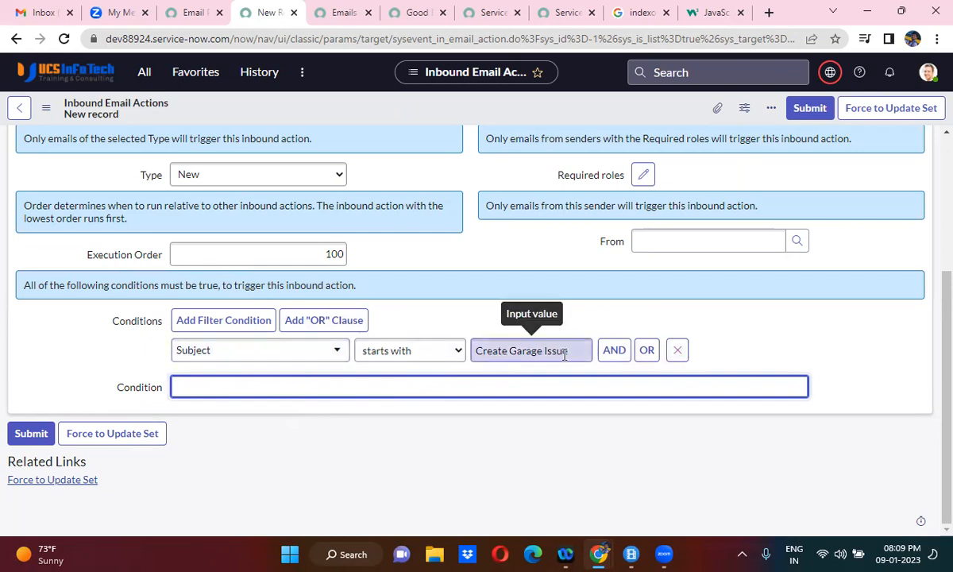
left_click(420, 283)
- Look over the available field actions and remove the "Implement email action here" comment from the inbound action's script
scroll(424, 284, "up", 2)
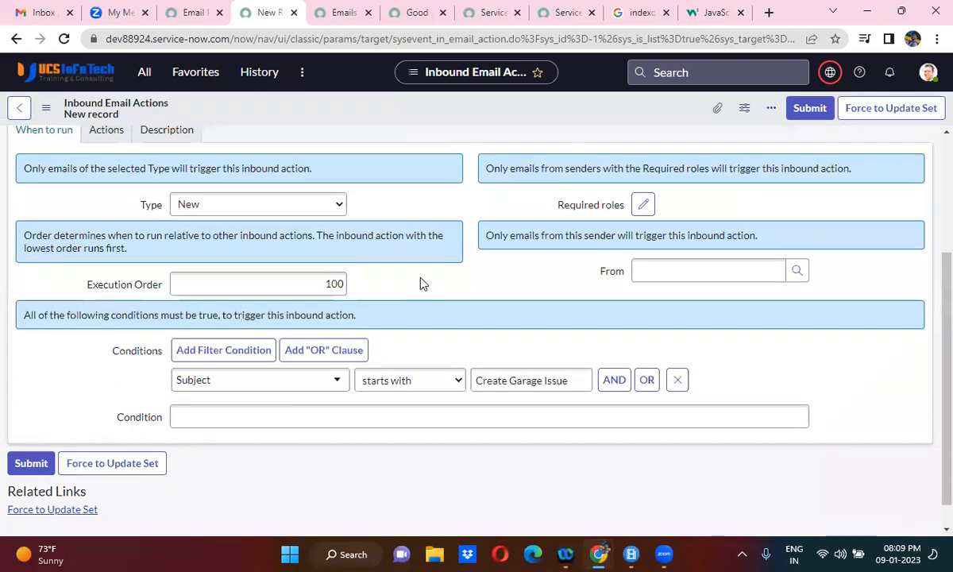
scroll(421, 284, "up", 1)
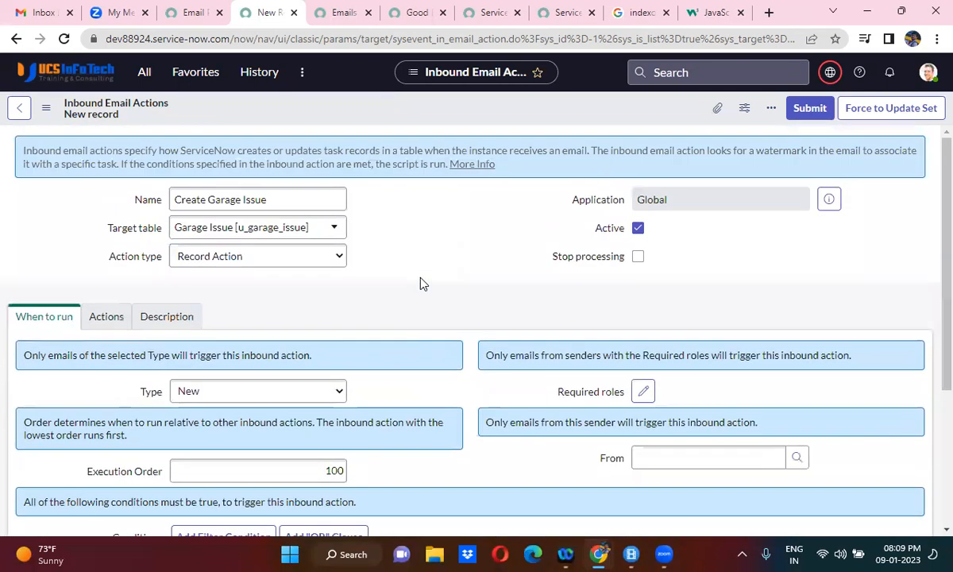
left_click(106, 321)
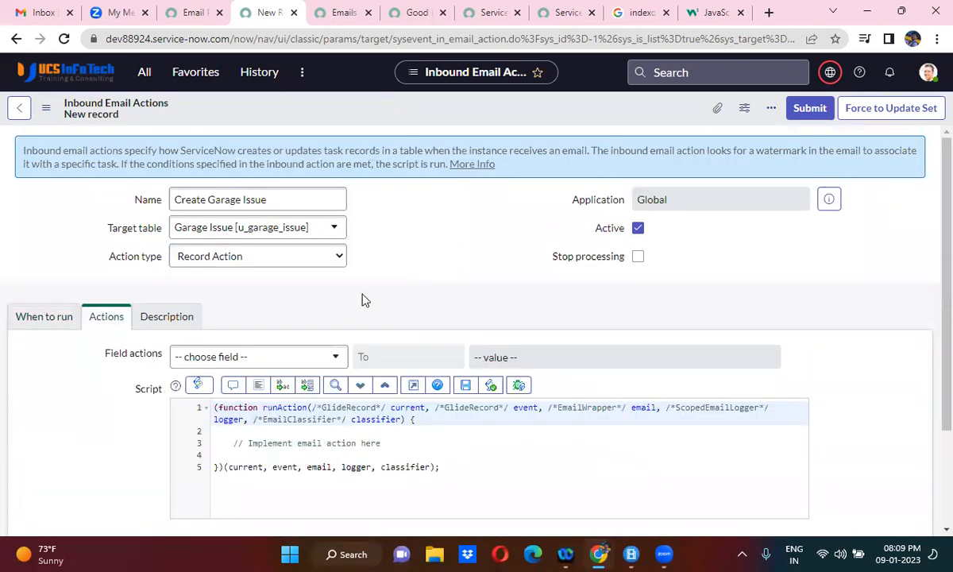
scroll(361, 300, "down", 2)
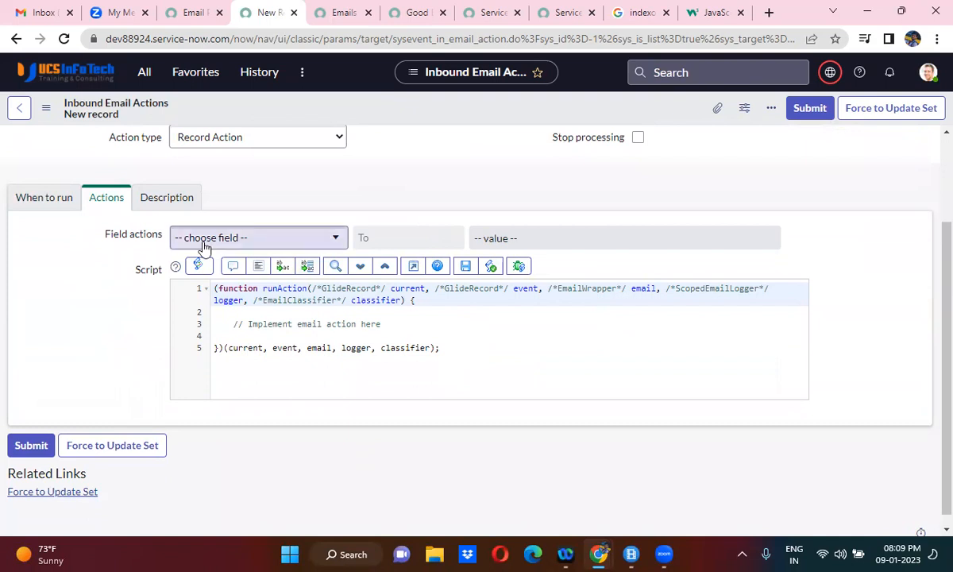
left_click(266, 244)
left_click(238, 239)
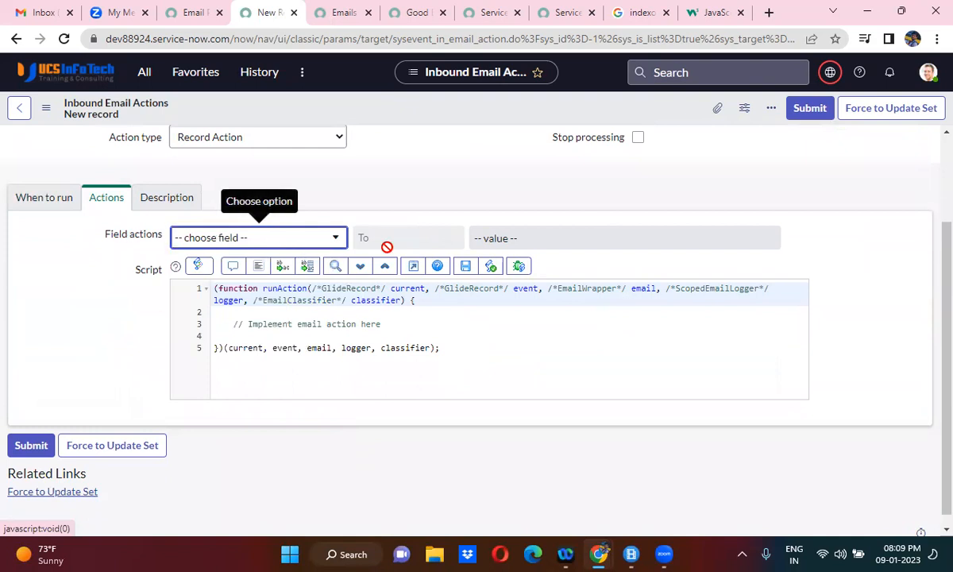
left_click_drag(235, 325, 420, 322)
key("BackSpace")
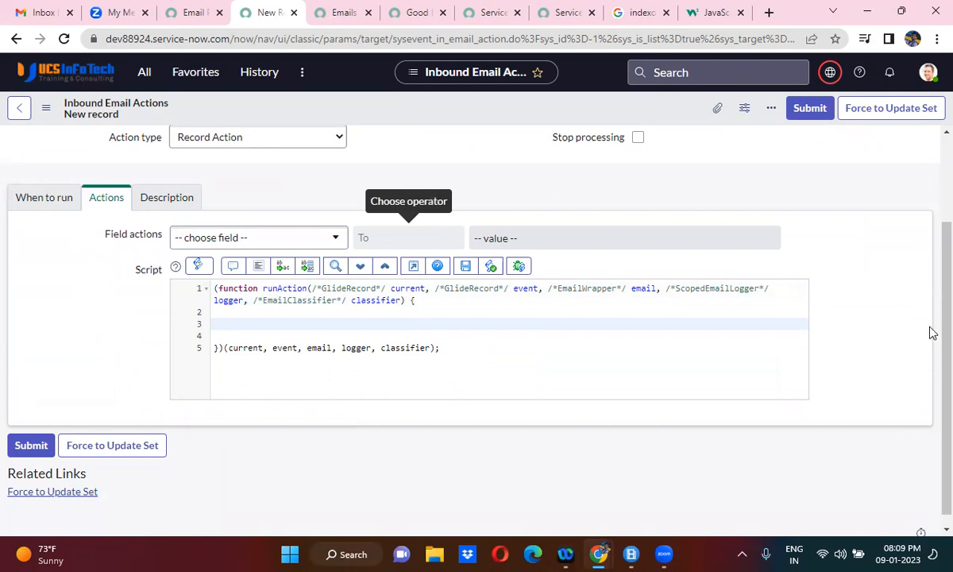
- Examine the event and email parameters of the script's runAction function, and review the action's trigger type, sender and subject conditions
scroll(929, 310, "up", 2)
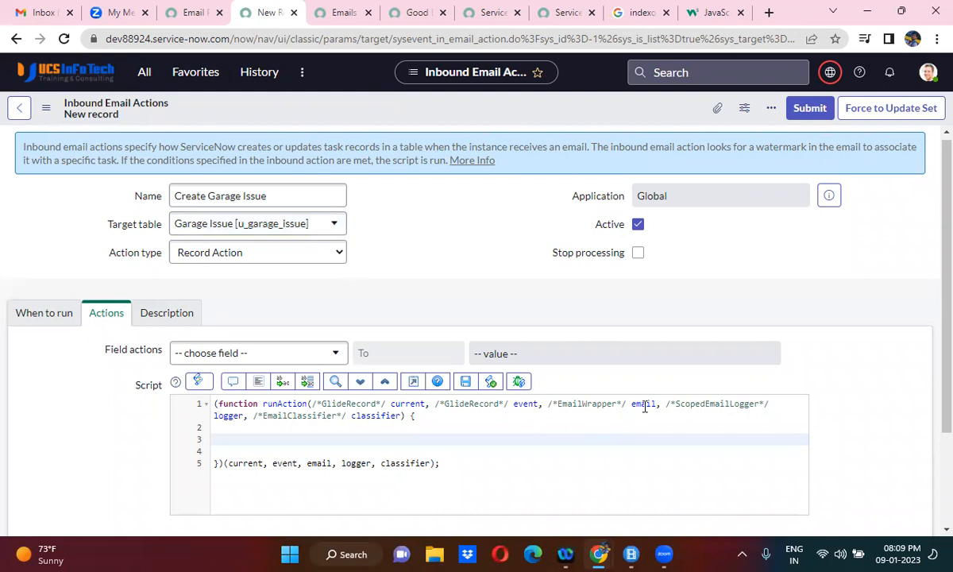
double_click(529, 404)
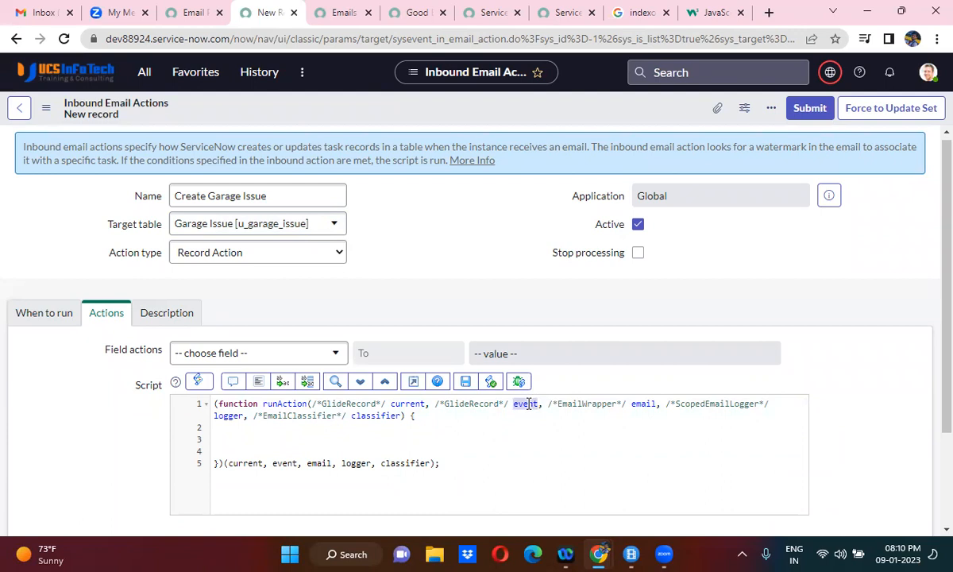
left_click(427, 273)
scroll(426, 279, "down", 2)
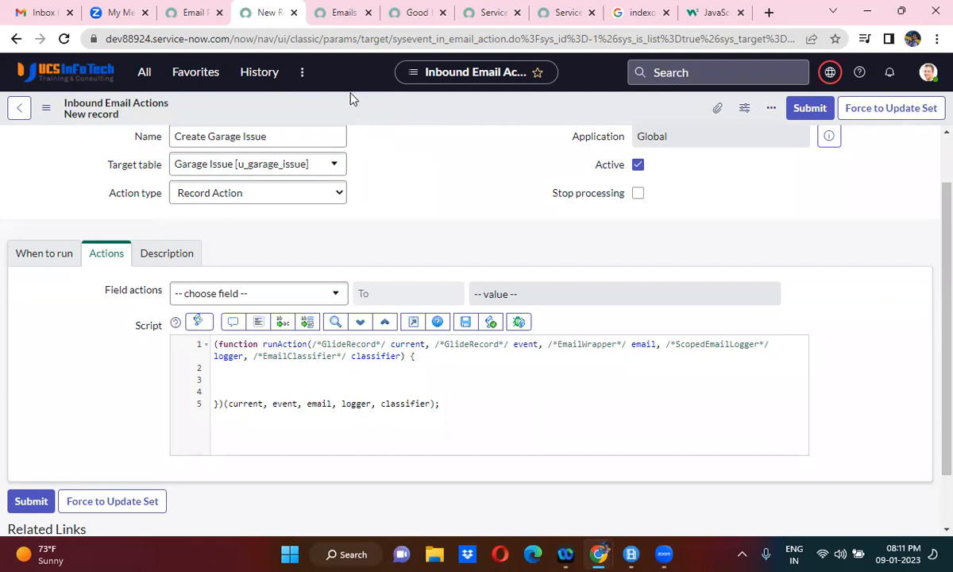
left_click(51, 258)
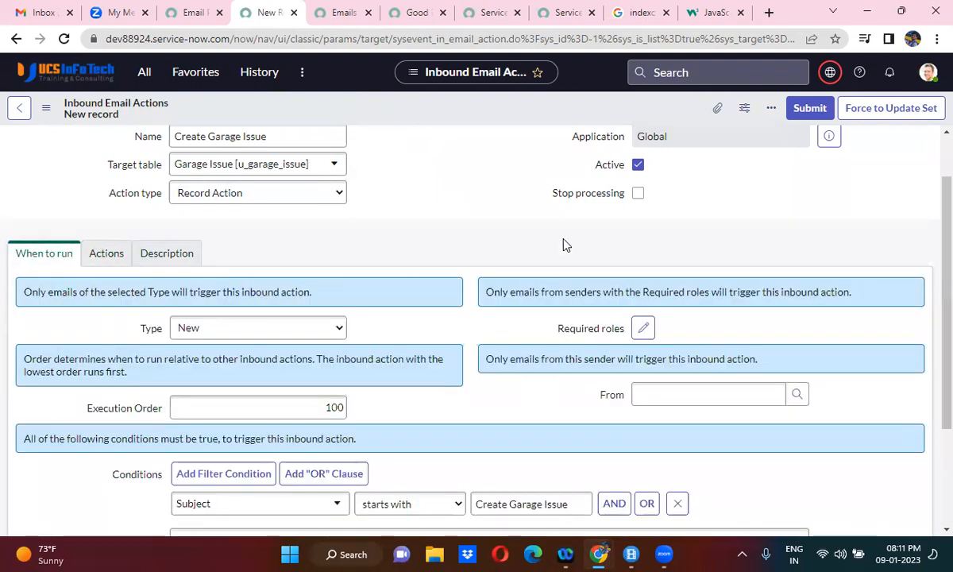
scroll(566, 245, "down", 2)
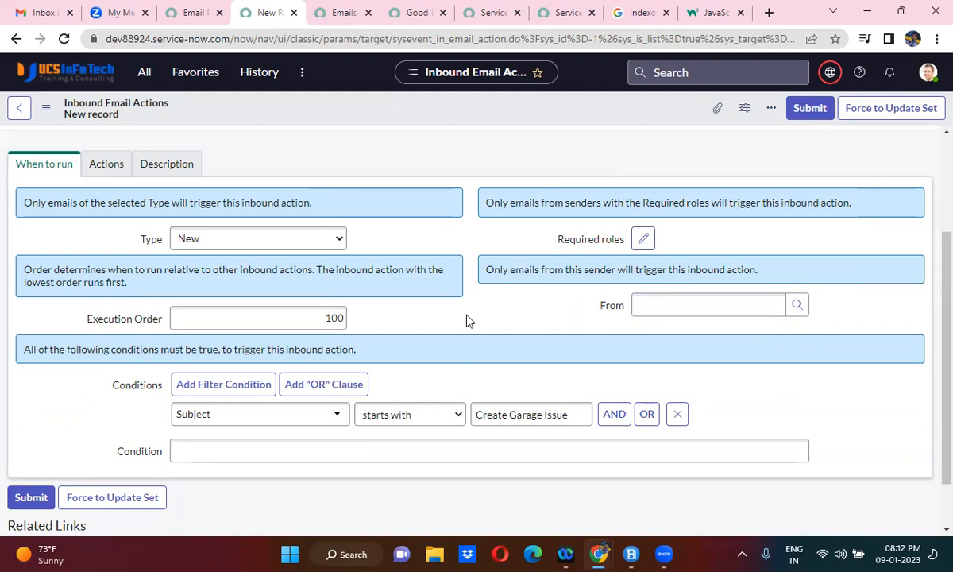
left_click(713, 305)
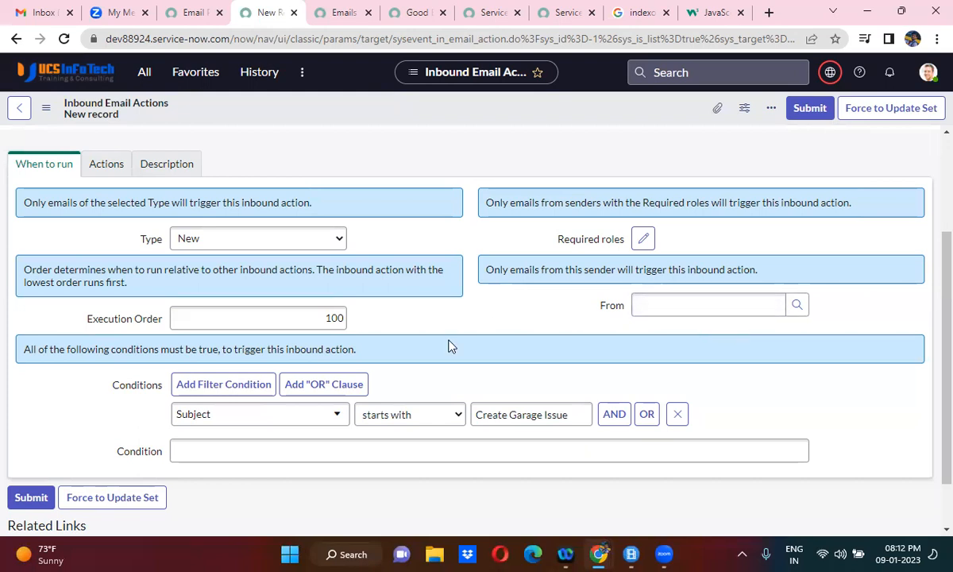
left_click(100, 168)
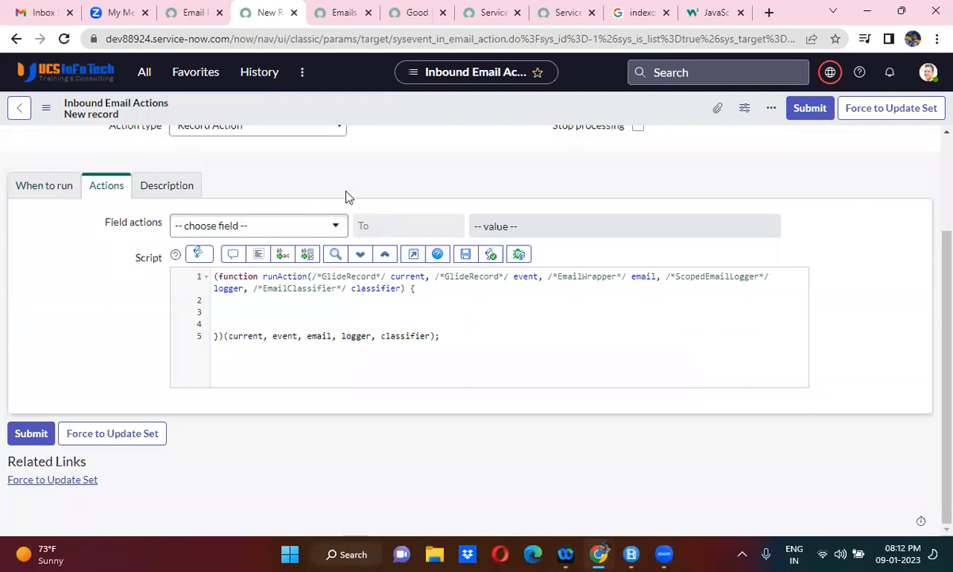
scroll(346, 196, "up", 1)
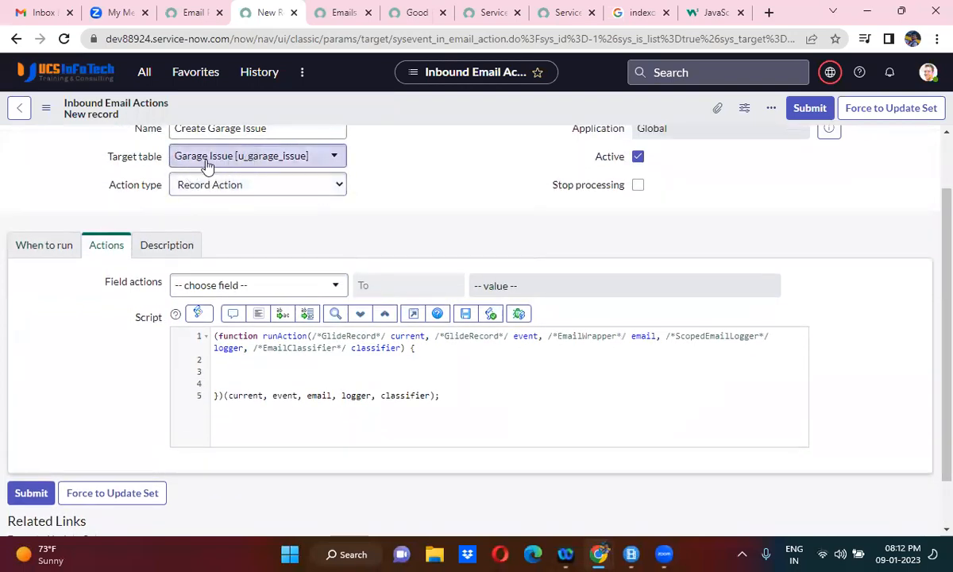
double_click(638, 335)
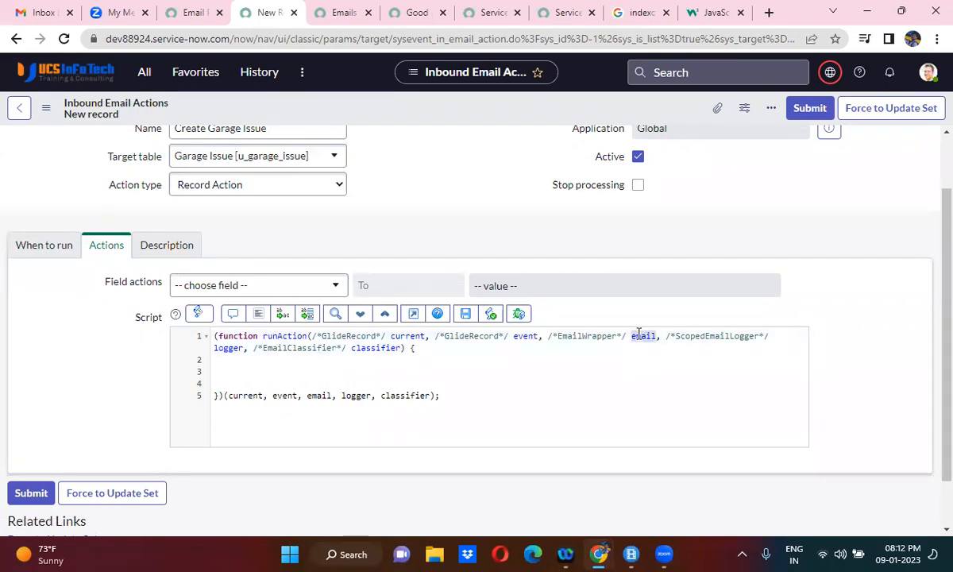
- Examine the event, logger and current parameters in the script's runAction function signature
double_click(523, 336)
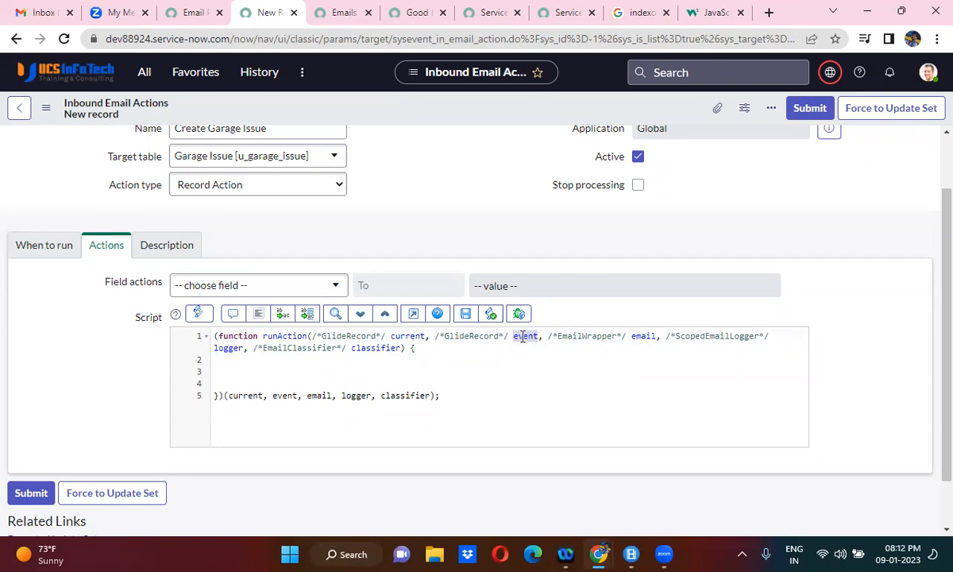
double_click(228, 348)
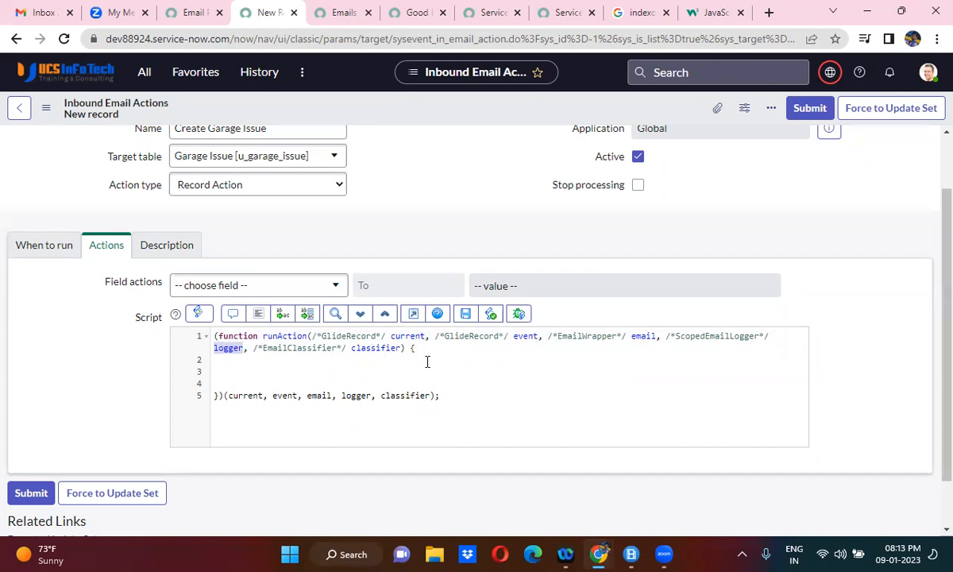
left_click(406, 335)
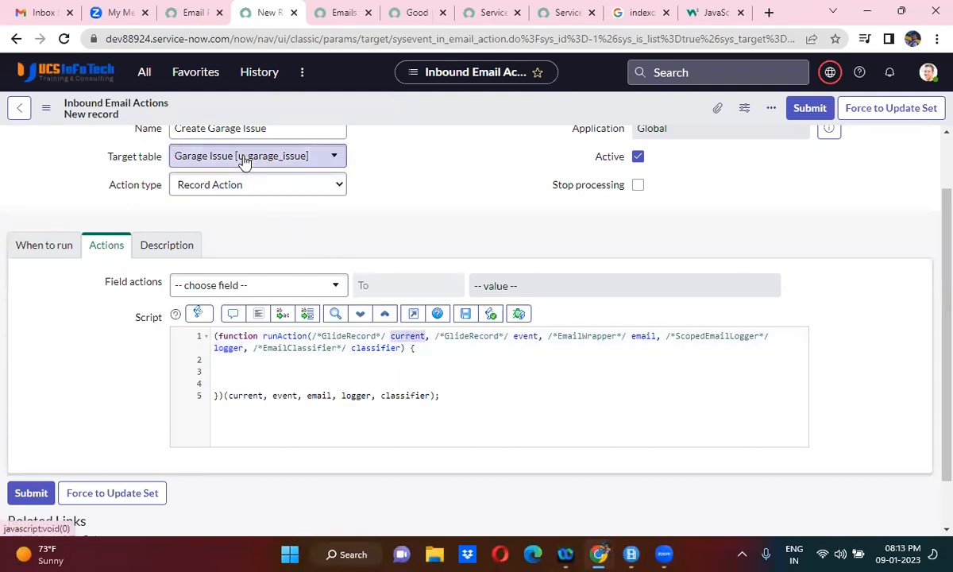
- Add the line "current.u_caller = gs.getUserID();" inside the script's runAction function
left_click(335, 373)
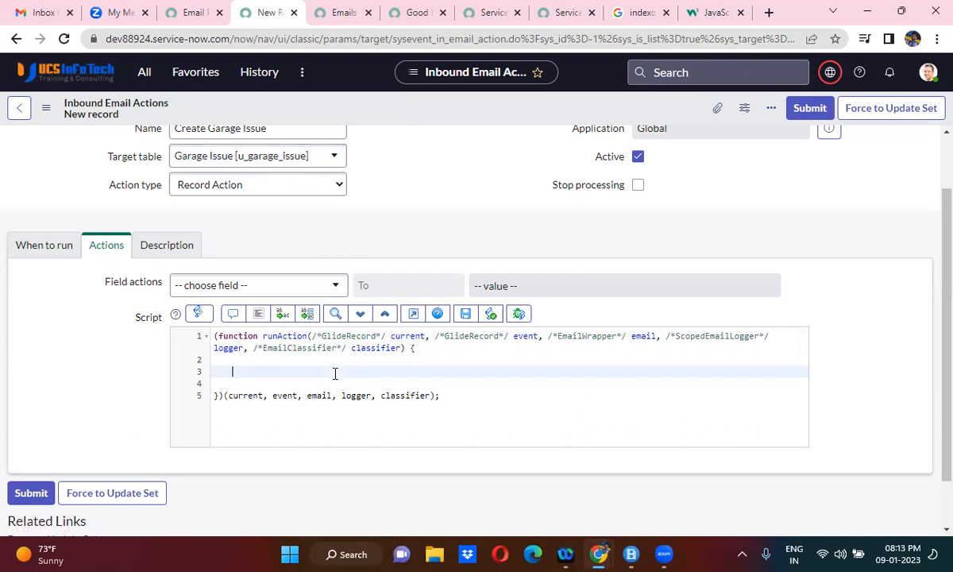
type("current.u_caller =")
type("gs.")
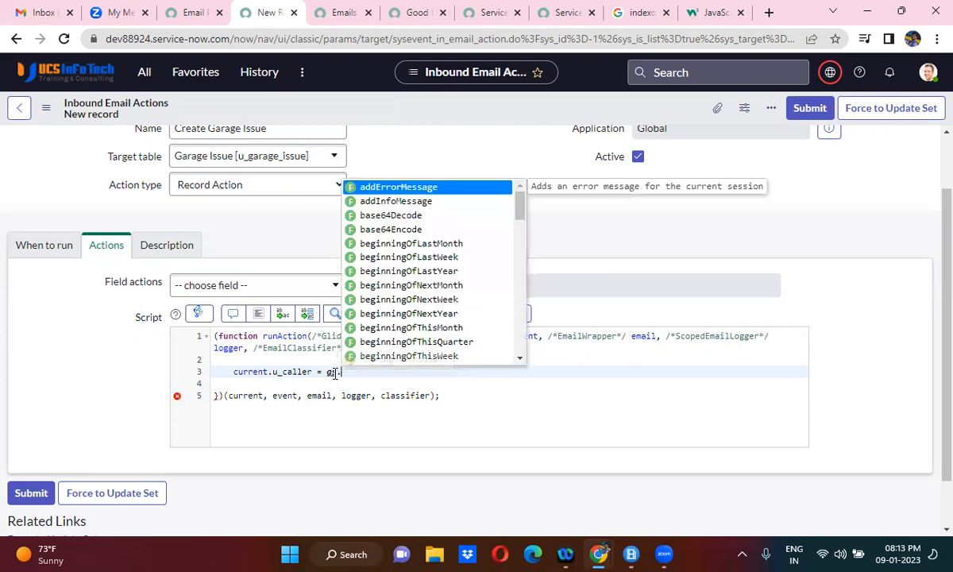
type("getu")
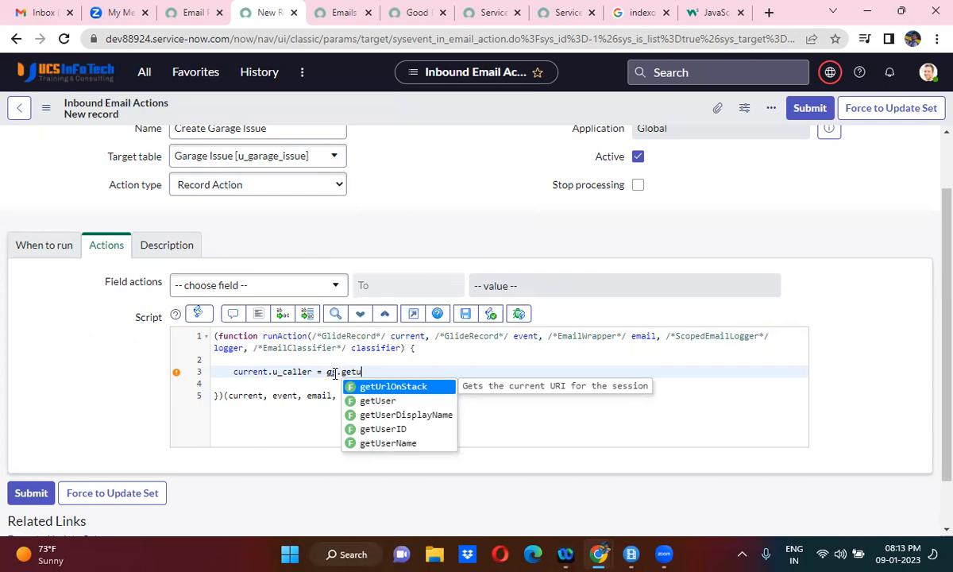
key("Down")
key("Down")
key("Down")
key("Return")
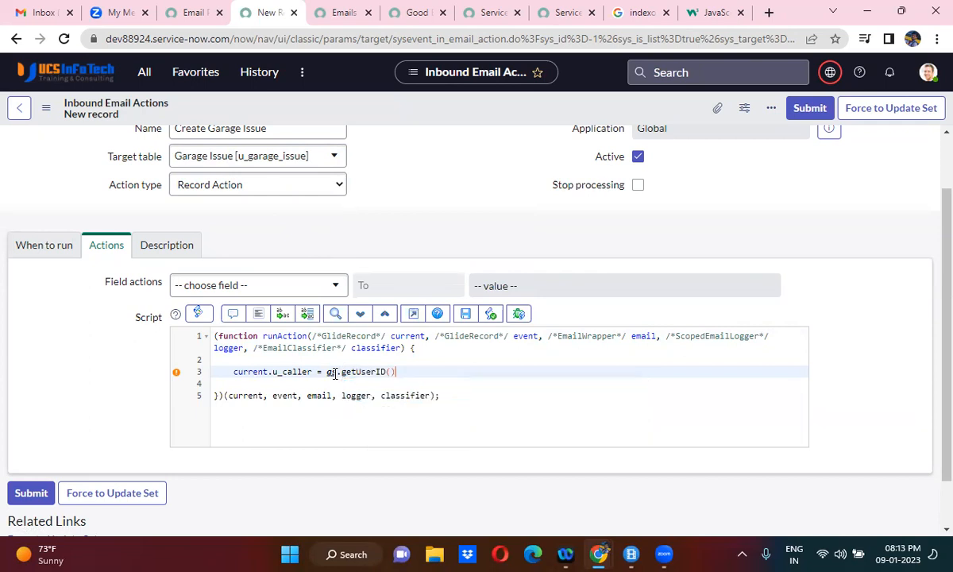
type(";")
key("Return")
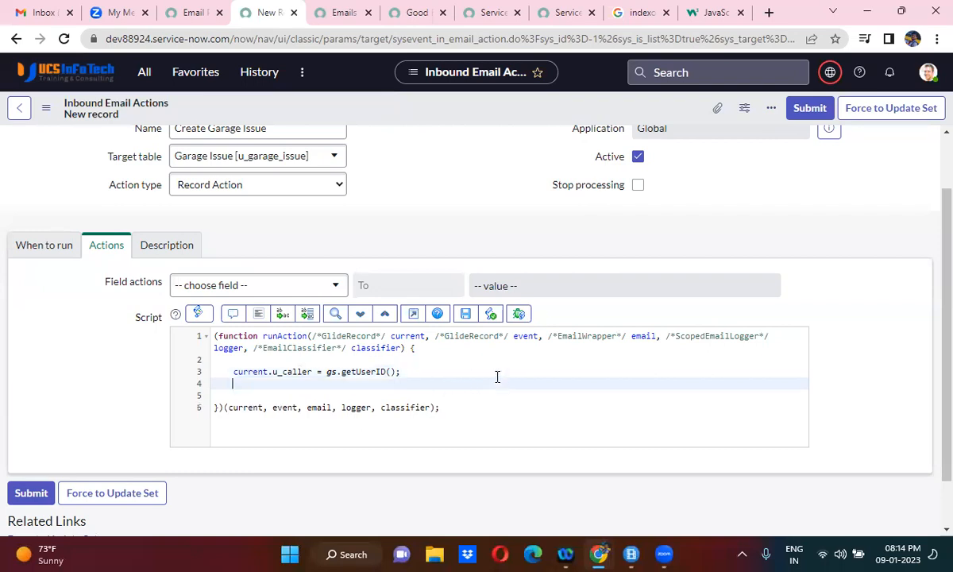
- Add the line "current.u_short_description = email.subject;" below the caller assignment
type("current.u_short")
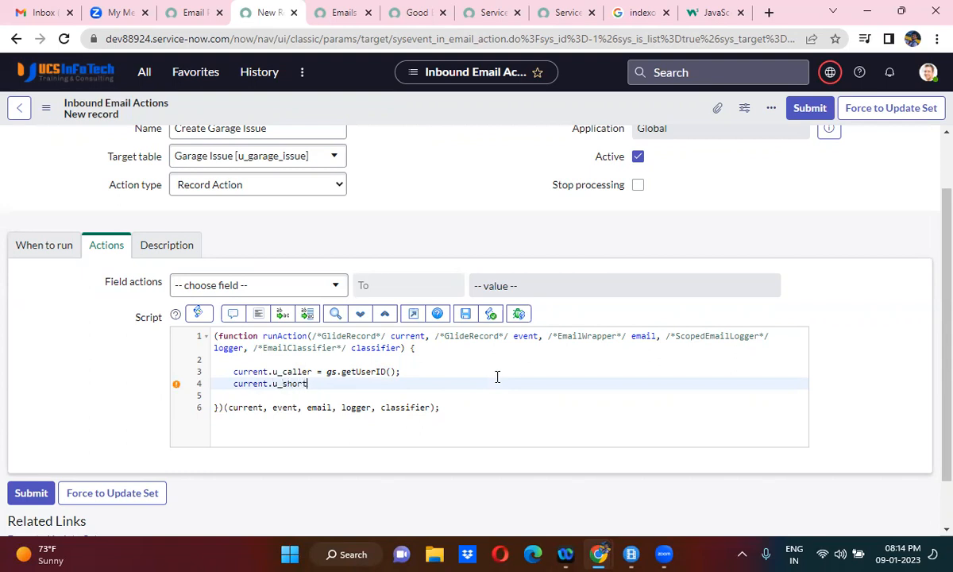
type("_description = '")
key("BackSpace")
double_click(643, 336)
key("ctrl+c")
left_click(388, 384)
key("ctrl+v")
type(".su")
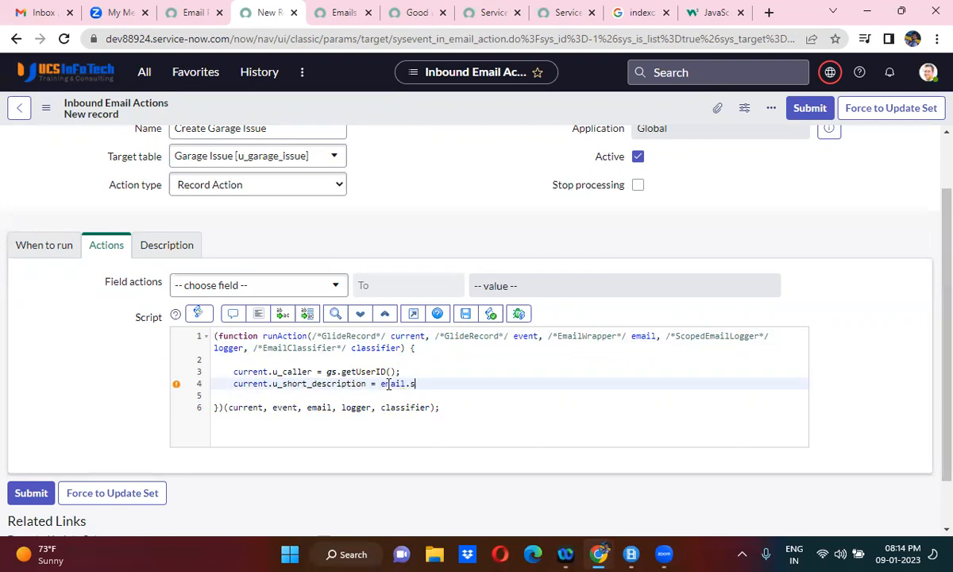
type("bject")
type(";")
key("Return")
- Add the line "current.u_description = email.body_text;" below the short description assignment
type("cu")
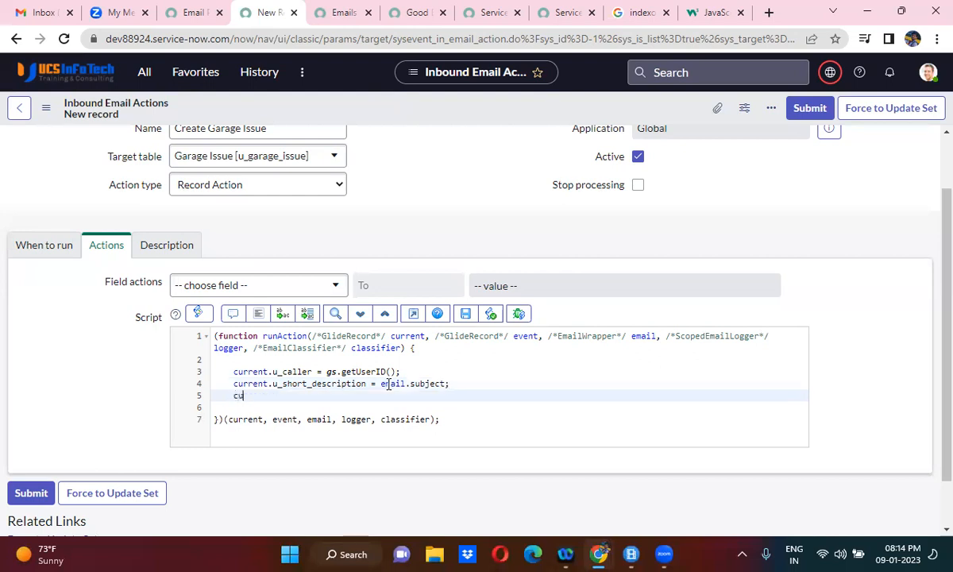
type("rrent.u_descript")
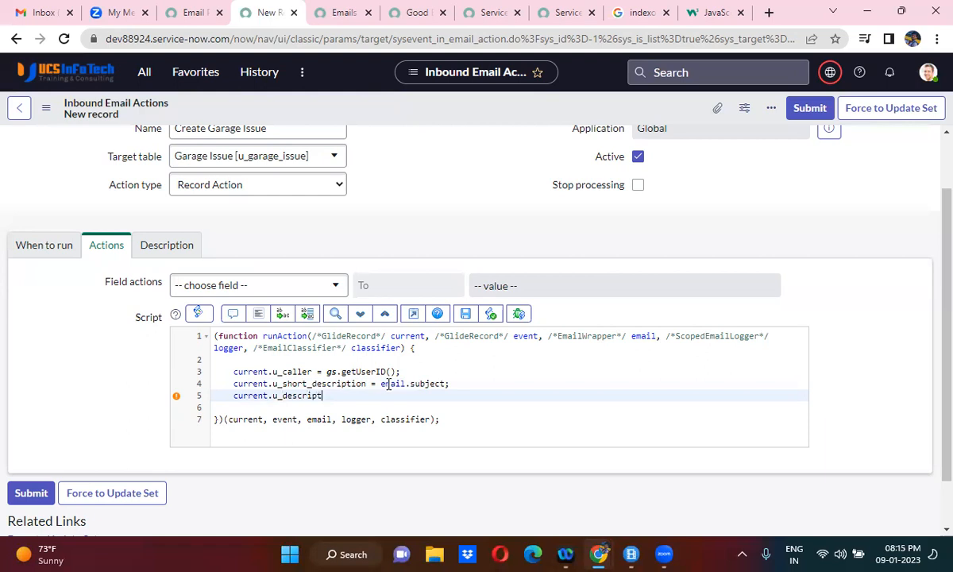
type("ion = email.body_")
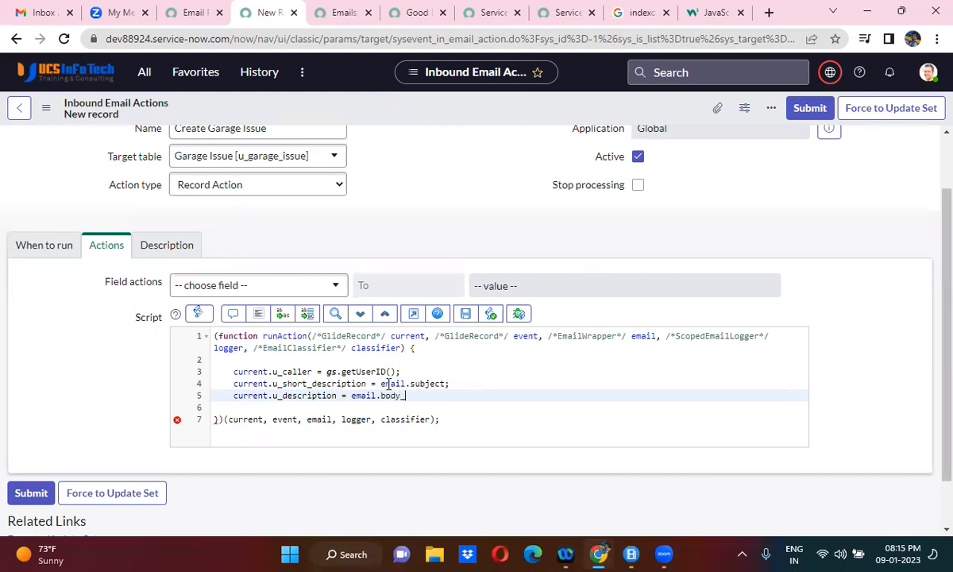
type("text;")
key("Return")
- Finish the script with "current.insert();" after the description assignment and save the inbound email action
type("cu")
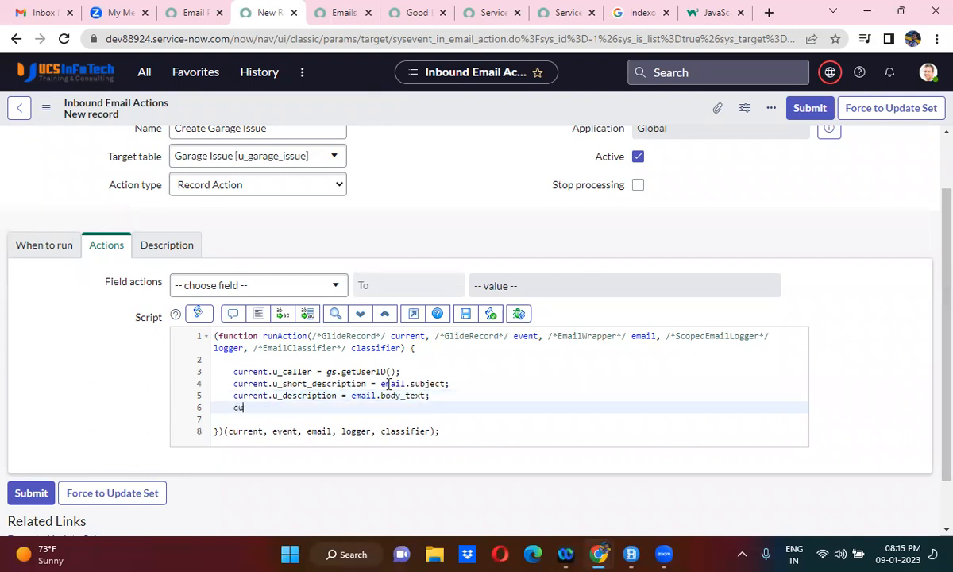
type("rrent.")
key("BackSpace")
key("BackSpace")
key("BackSpace")
key("BackSpace")
key("BackSpace")
key("BackSpace")
key("BackSpace")
key("BackSpace")
left_click(442, 396)
key("Return")
type("current.insert")
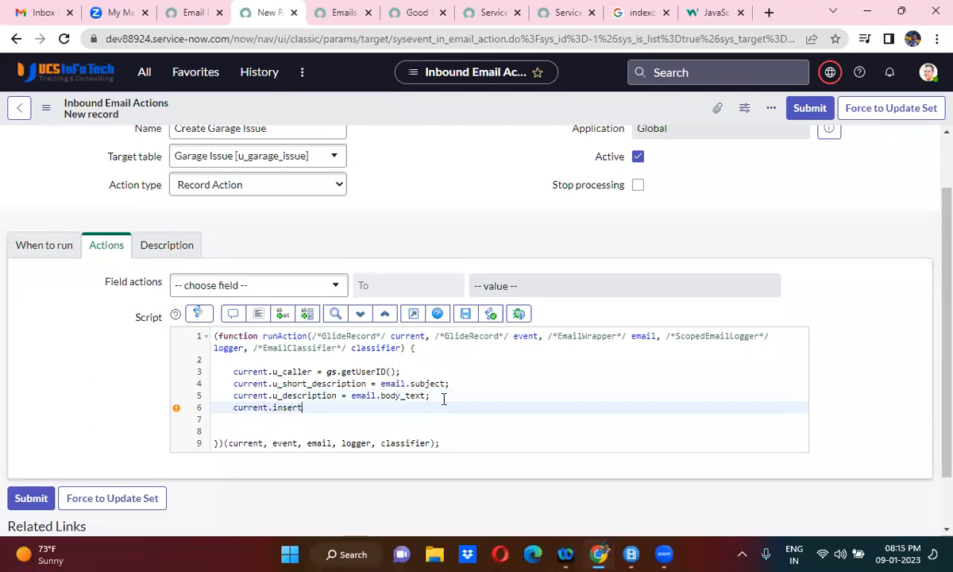
type("();")
right_click(421, 110)
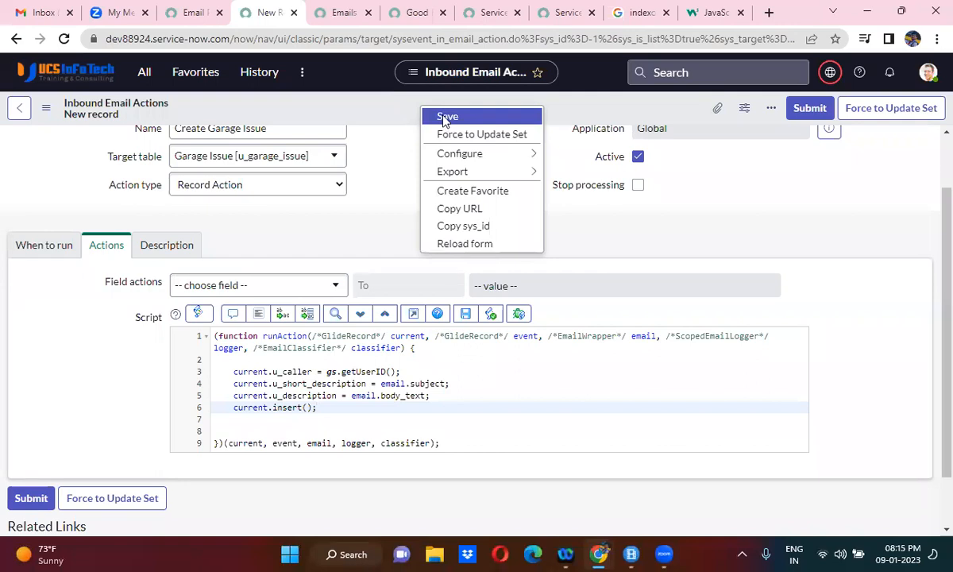
left_click(445, 118)
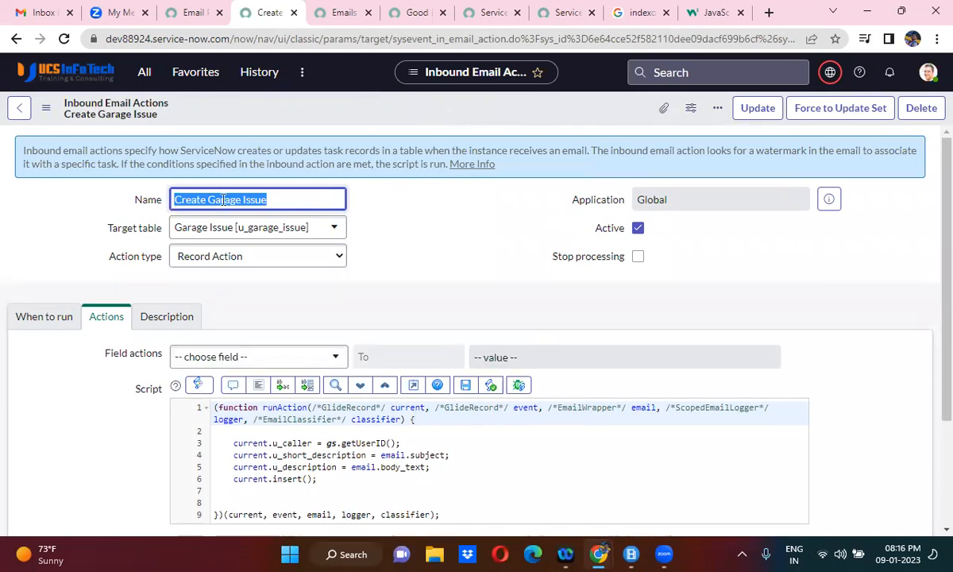
- Copy the Subject condition's value "Create Garage Issue" from the inbound action's run conditions
left_click(63, 316)
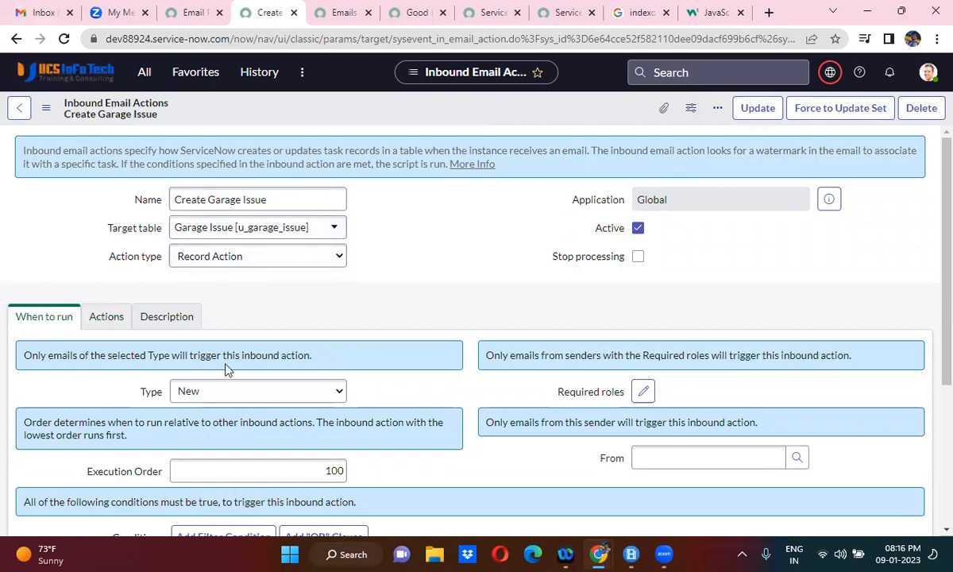
scroll(389, 307, "down", 3)
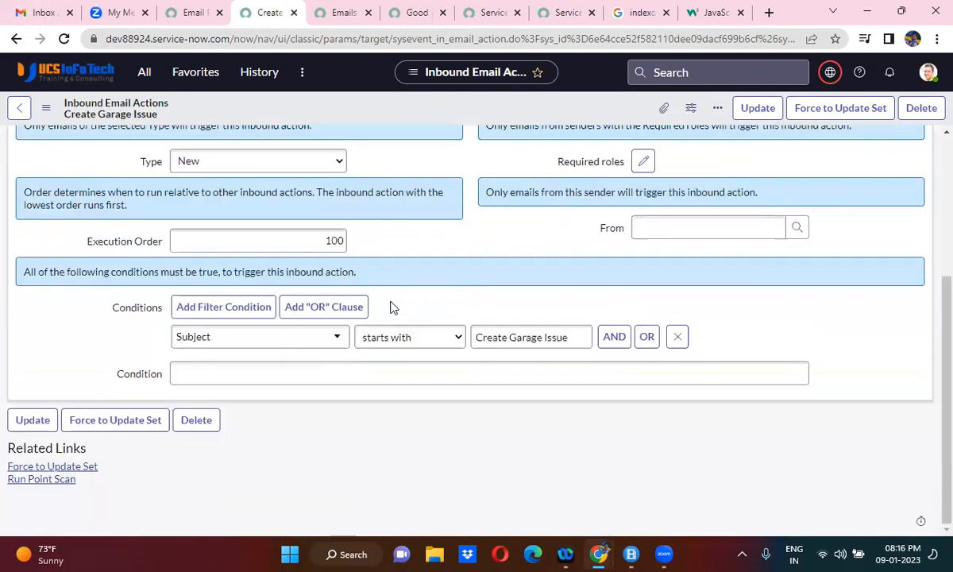
left_click_drag(569, 338, 447, 350)
key("ctrl+c")
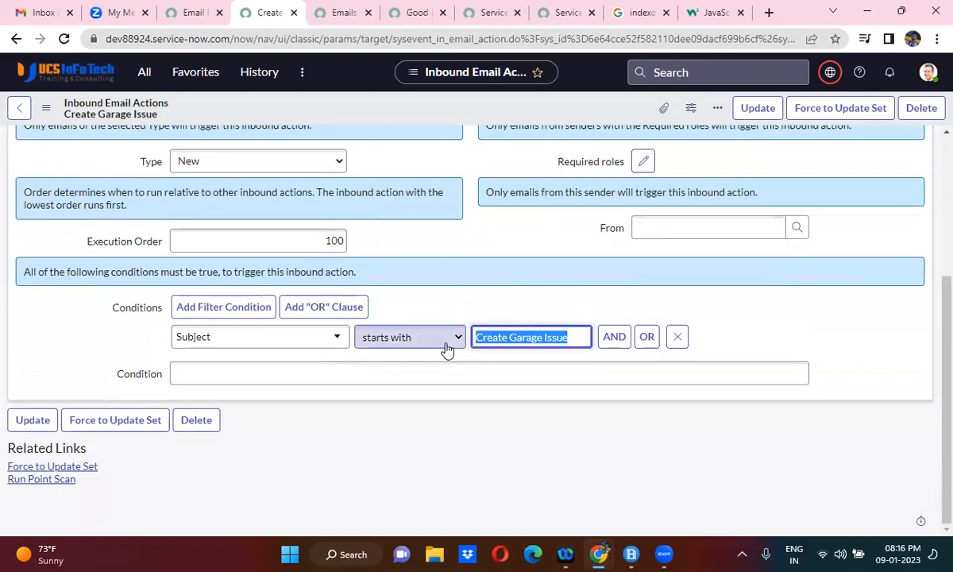
- Switch to Gmail and start a new email to the ServiceNow instance's address with the subject "Create Garage Issue"
left_click(36, 12)
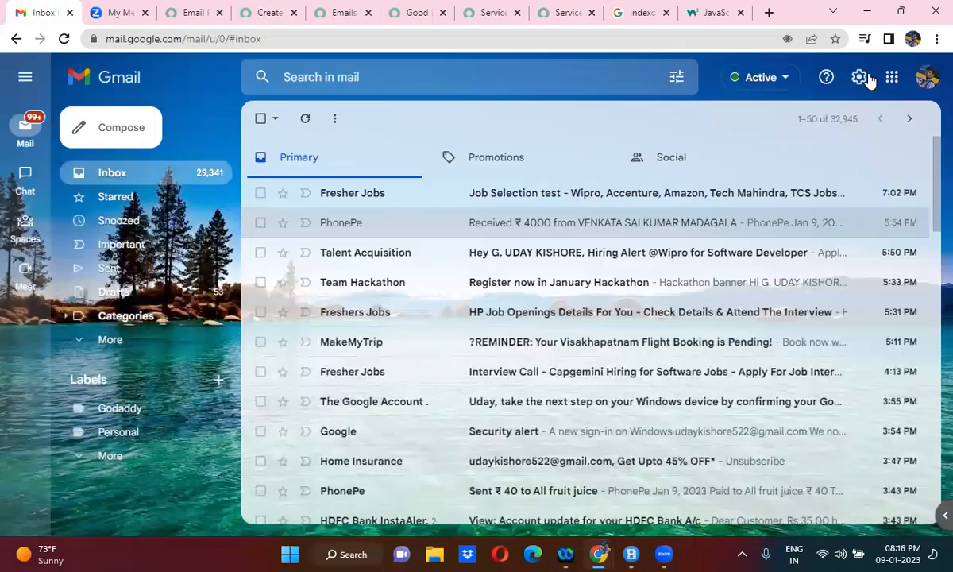
left_click(110, 125)
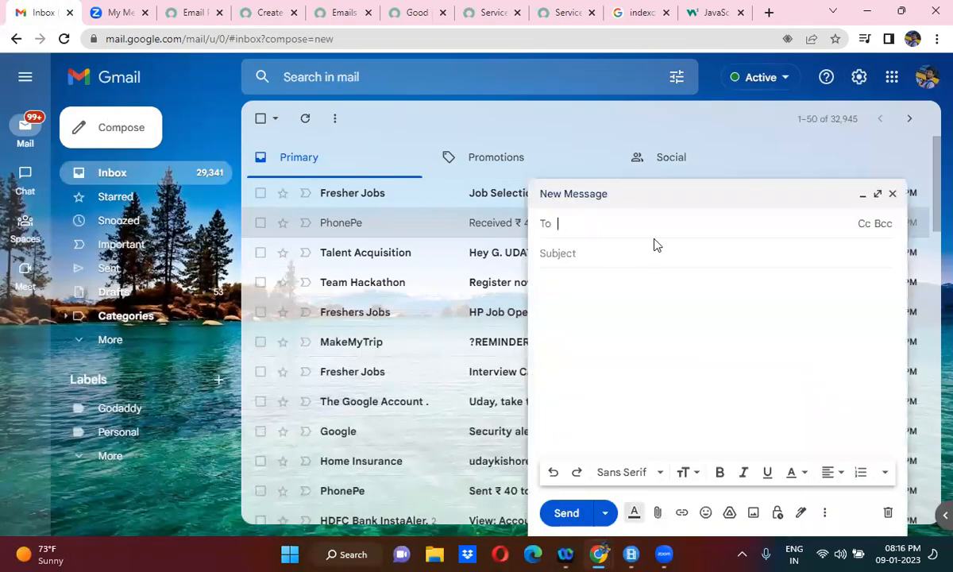
type("dev")
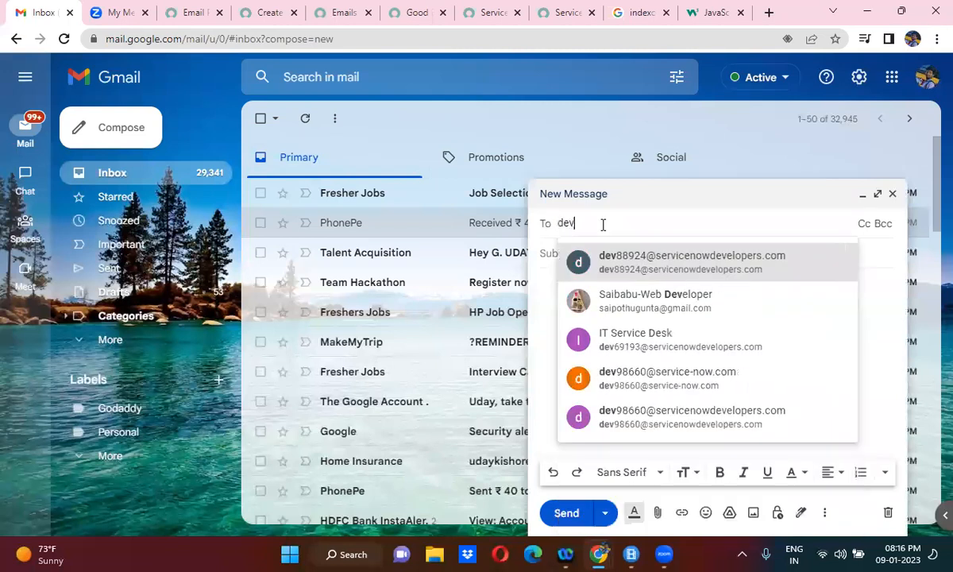
left_click(645, 264)
left_click(601, 267)
key("ctrl+v")
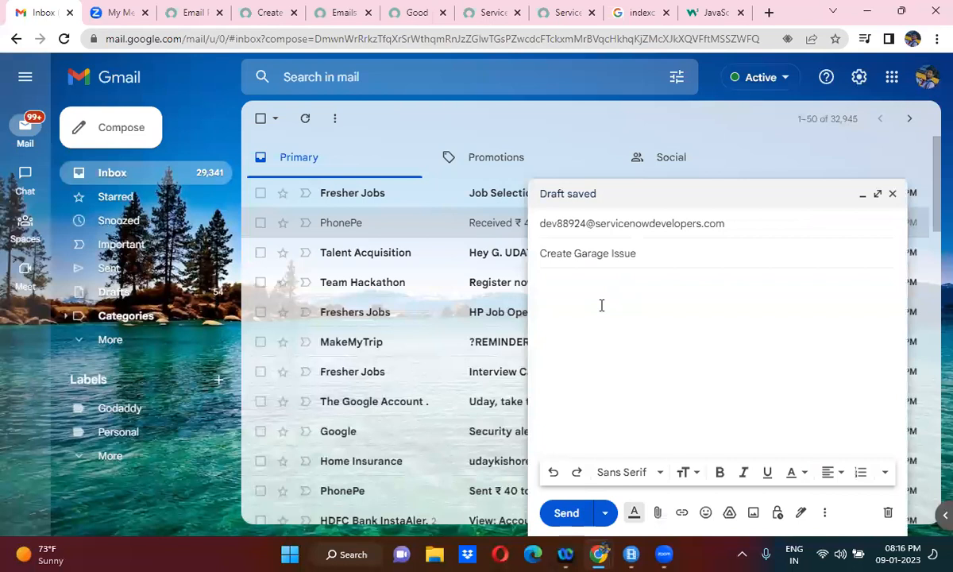
- Write the email body "Hi, I am facing issue with my car." with a thank-you sign-off from UCS, and send the message
left_click(601, 304)
type("Hi,")
key("Return")
key("Return")
type("I a,")
key("BackSpace")
type("m fa")
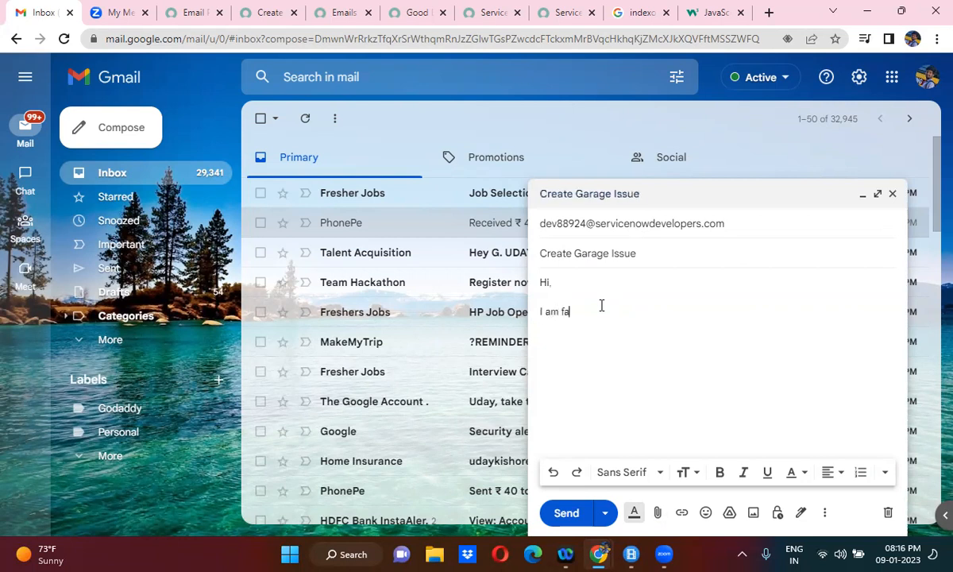
type("cing issue with my car.")
key("Return")
key("Return")
type("Many ")
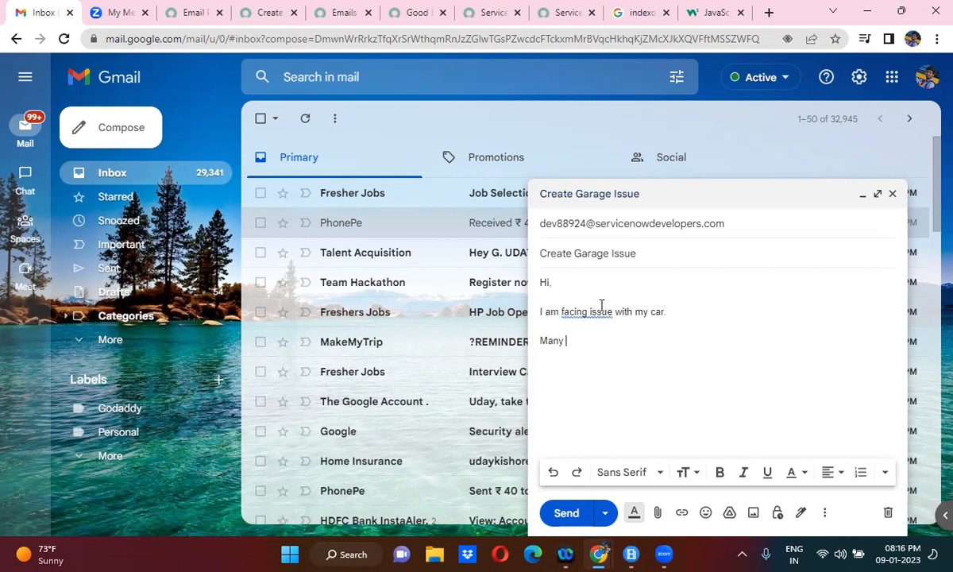
type("thnaks,")
key("Return")
type("UCS")
left_click(566, 512)
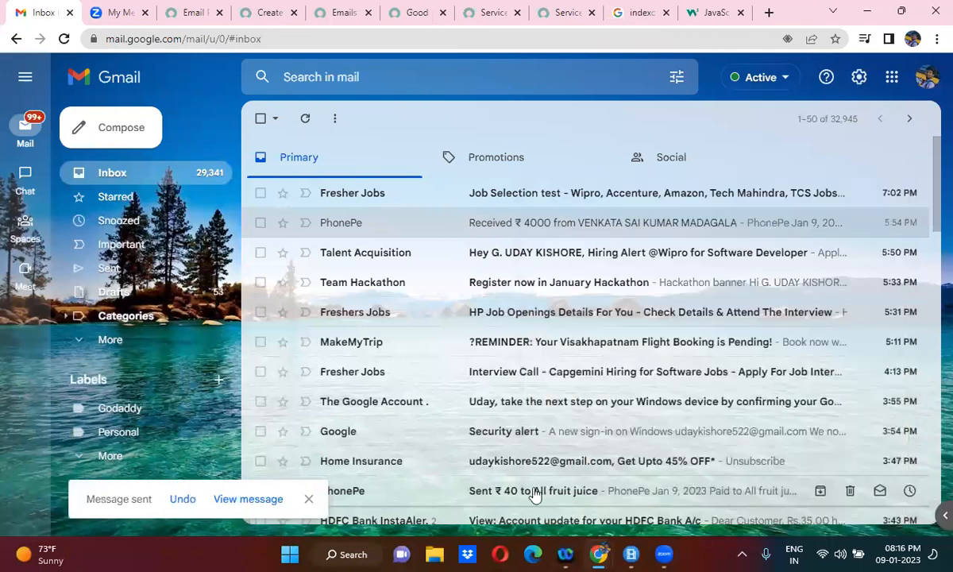
- Switch to the ServiceNow Emails list and keep refreshing today's received emails to check for the Create Garage Issue message
left_click(338, 11)
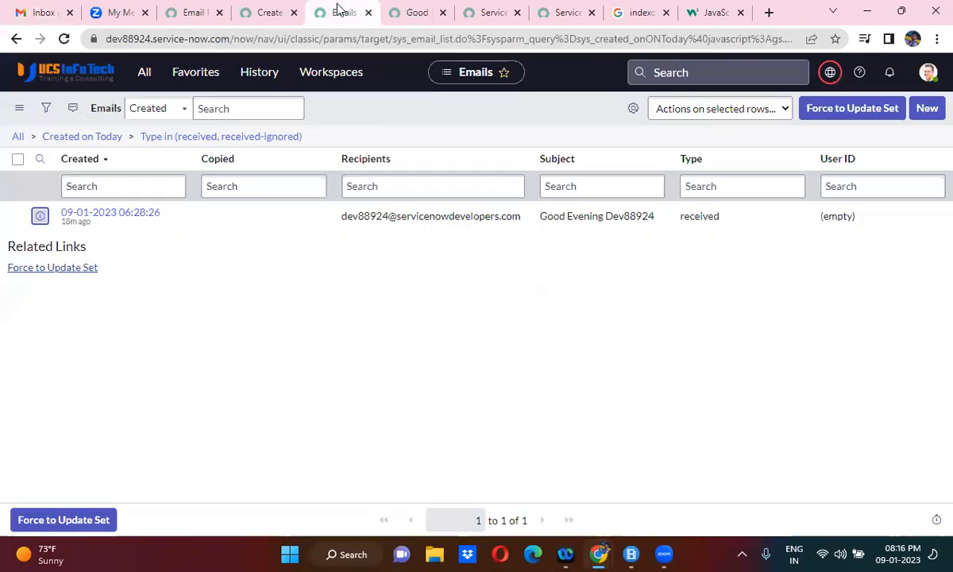
left_click(235, 140)
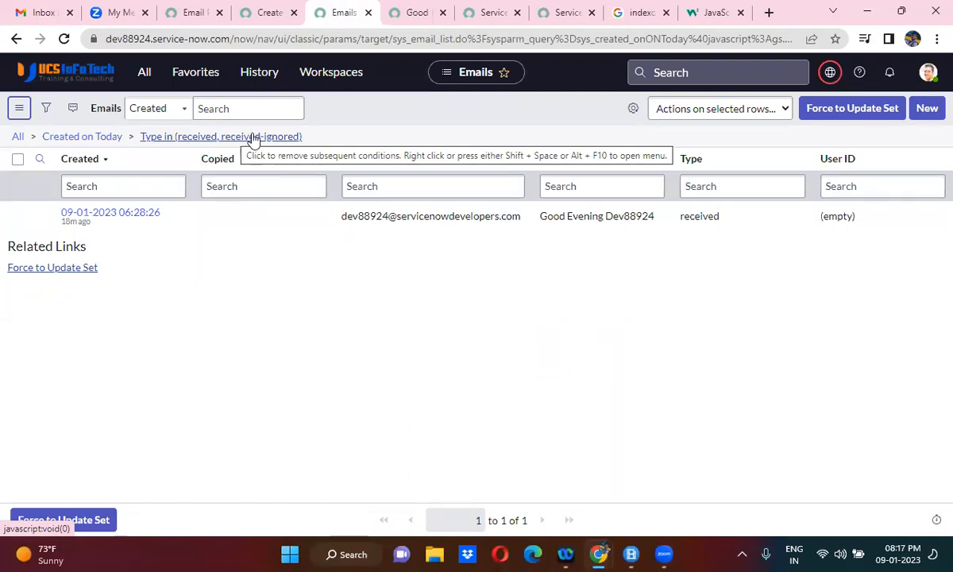
left_click(264, 137)
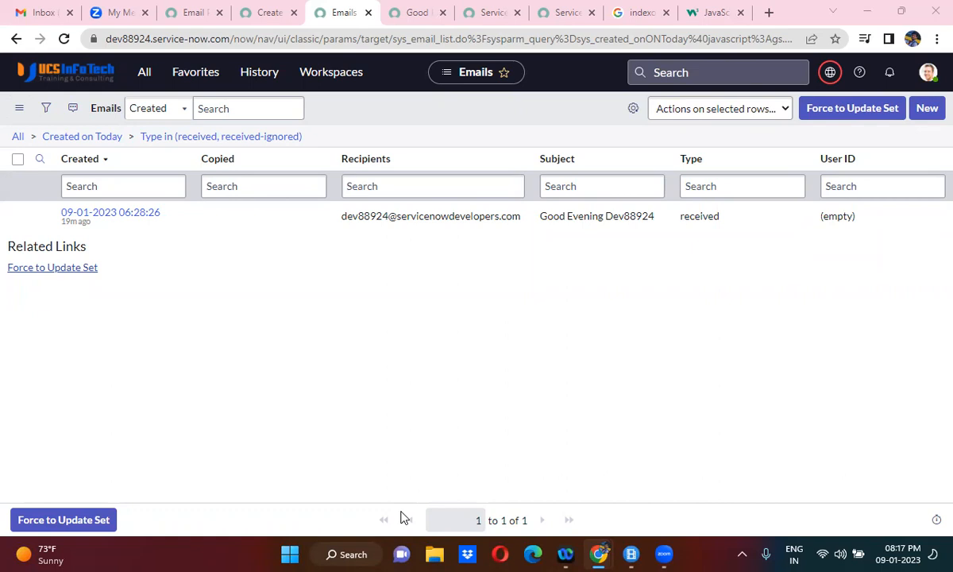
left_click(283, 138)
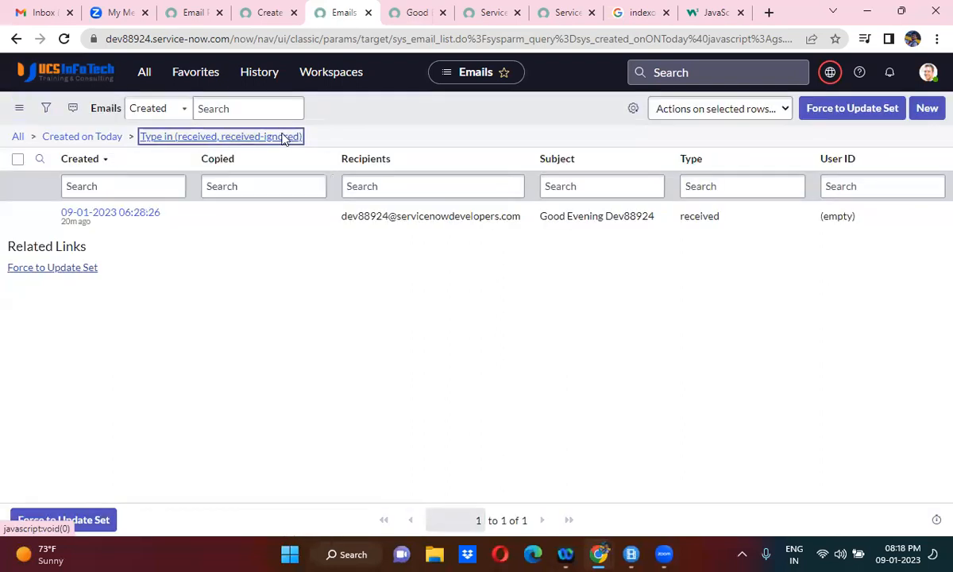
left_click(283, 138)
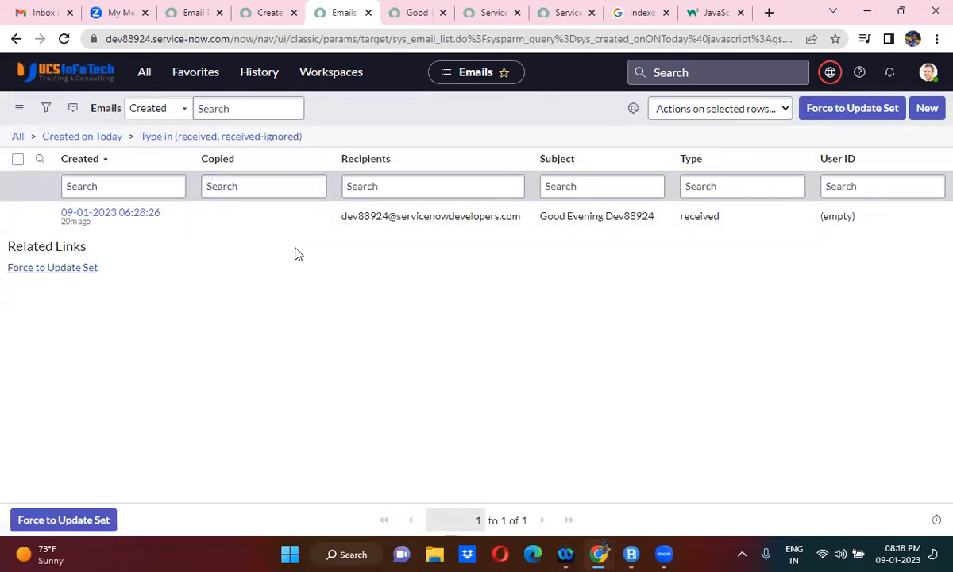
left_click(292, 145)
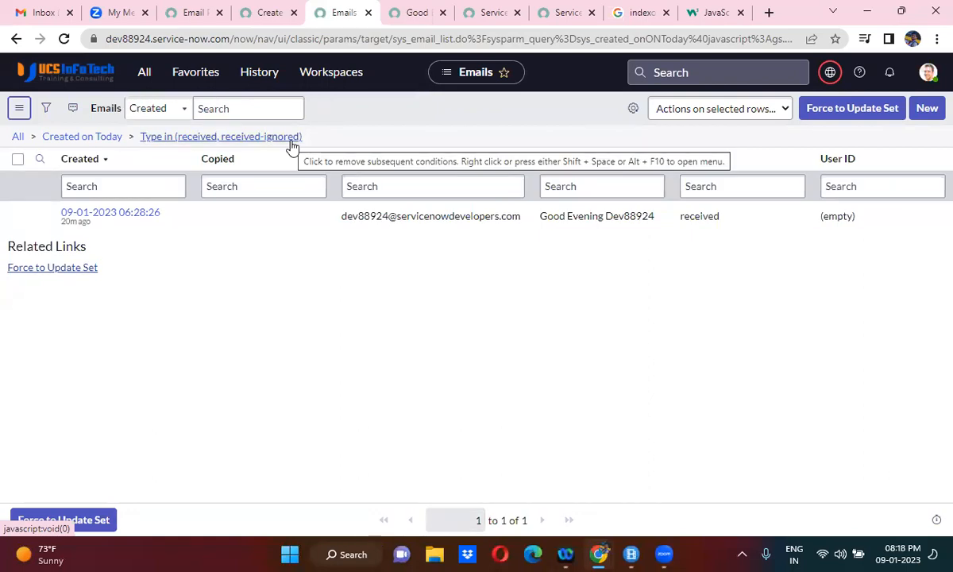
left_click(291, 145)
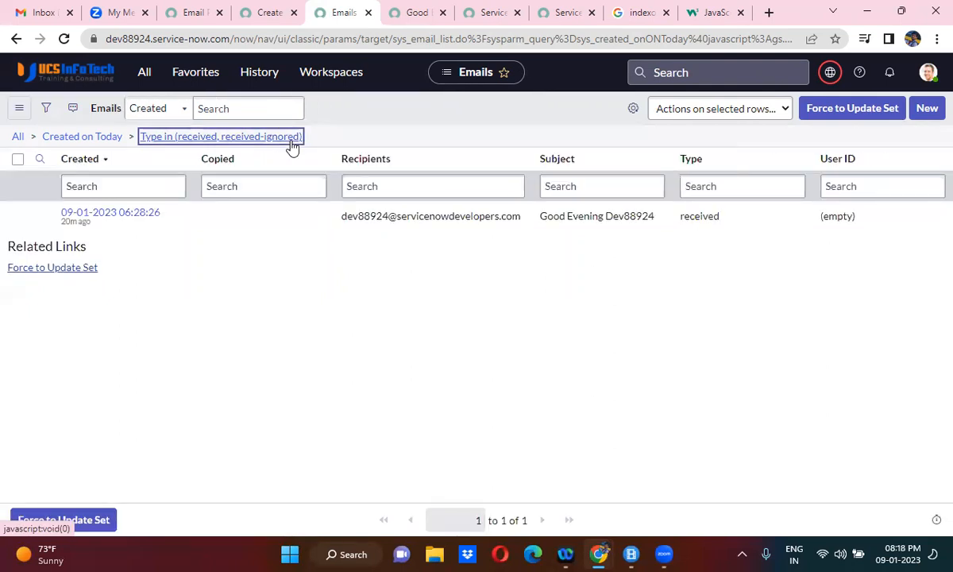
left_click(291, 145)
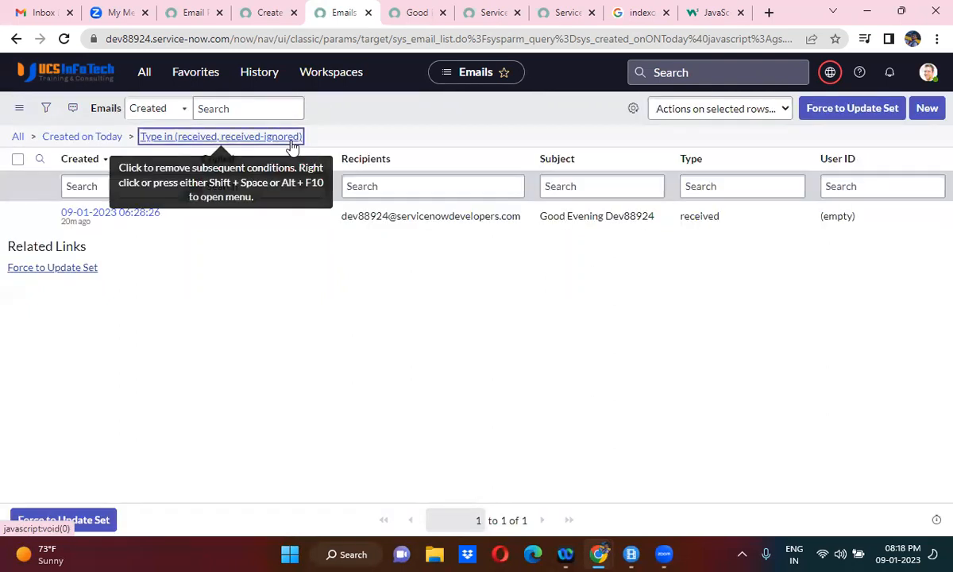
left_click(291, 145)
left_click(292, 146)
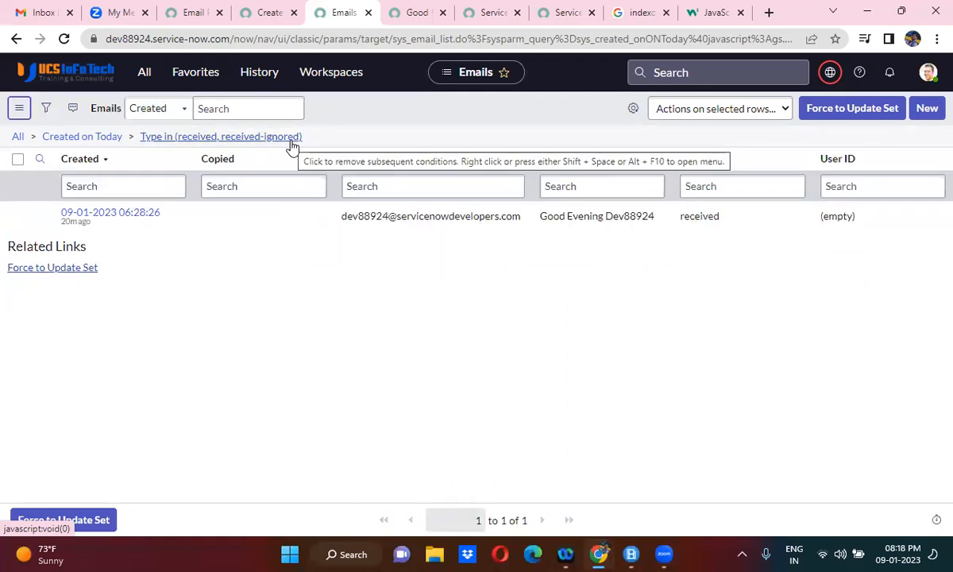
left_click(291, 145)
left_click(292, 146)
left_click(292, 146)
left_click(292, 146)
left_click(292, 145)
left_click(291, 146)
left_click(292, 145)
left_click(291, 145)
left_click(291, 146)
left_click(291, 146)
- Review the Create Garage Issue inbound action's conditions and reload the Email Properties page to check the email settings
left_click(270, 12)
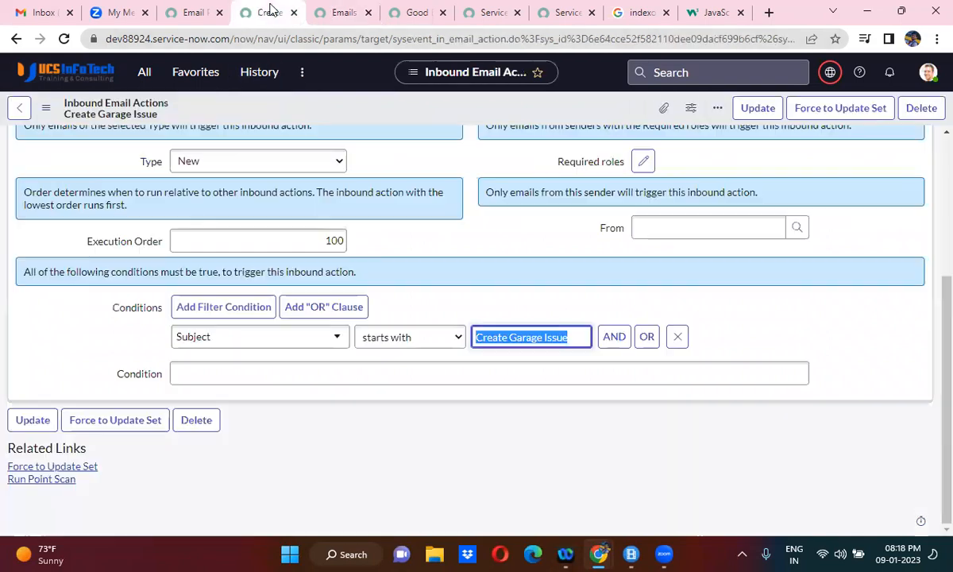
left_click(342, 11)
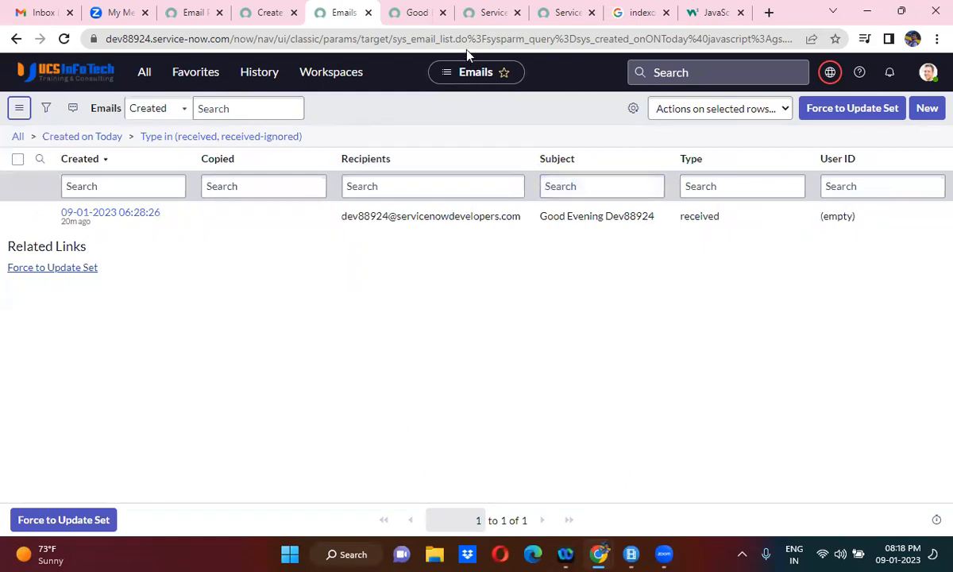
left_click(201, 16)
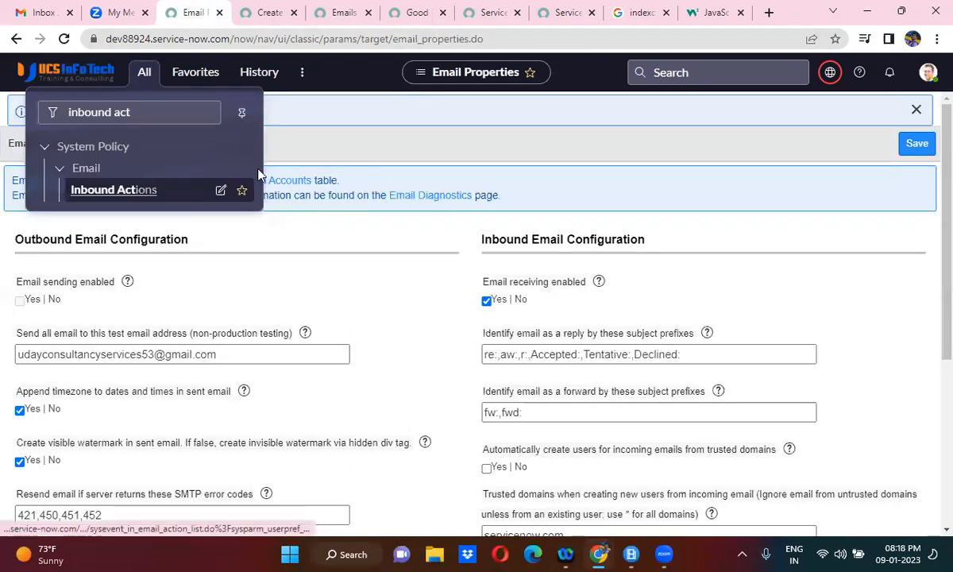
left_click(384, 135)
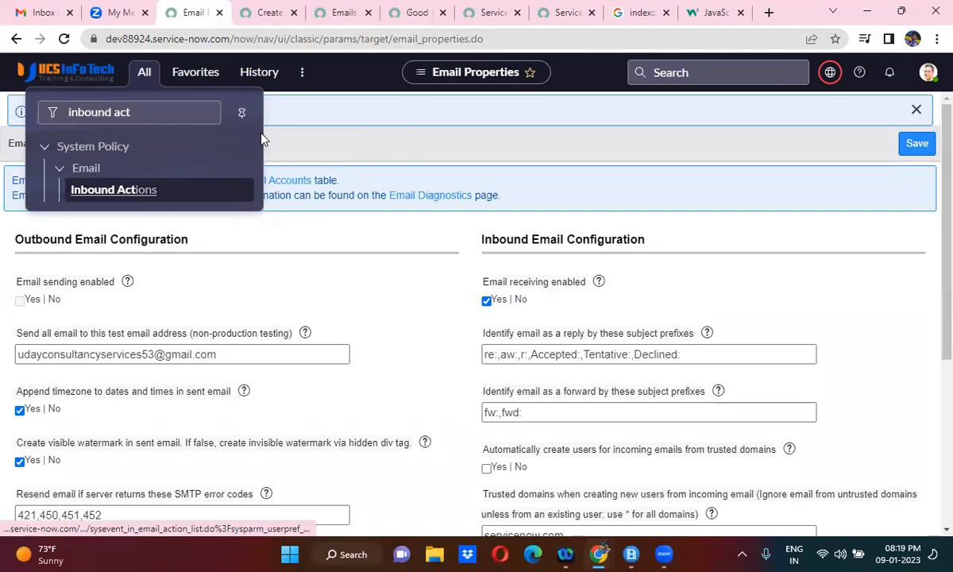
left_click(63, 39)
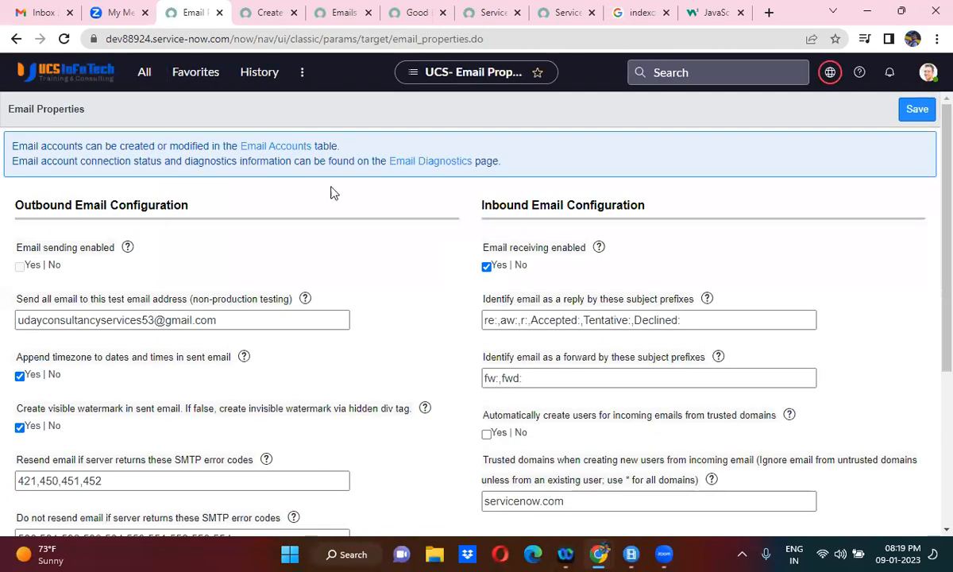
left_click(262, 12)
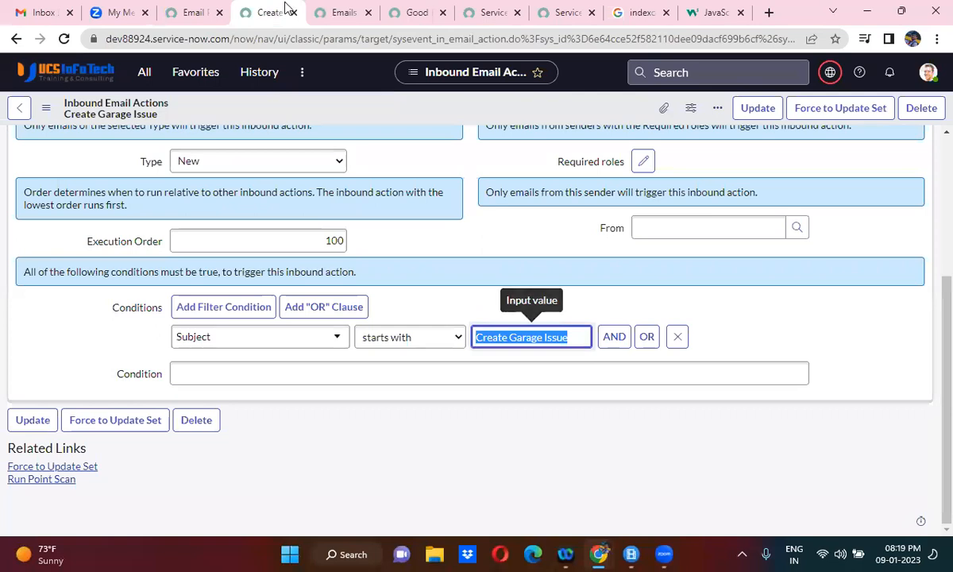
- Return to the Emails list and refresh its received filter until the Create Garage Issue email arrives
left_click(332, 10)
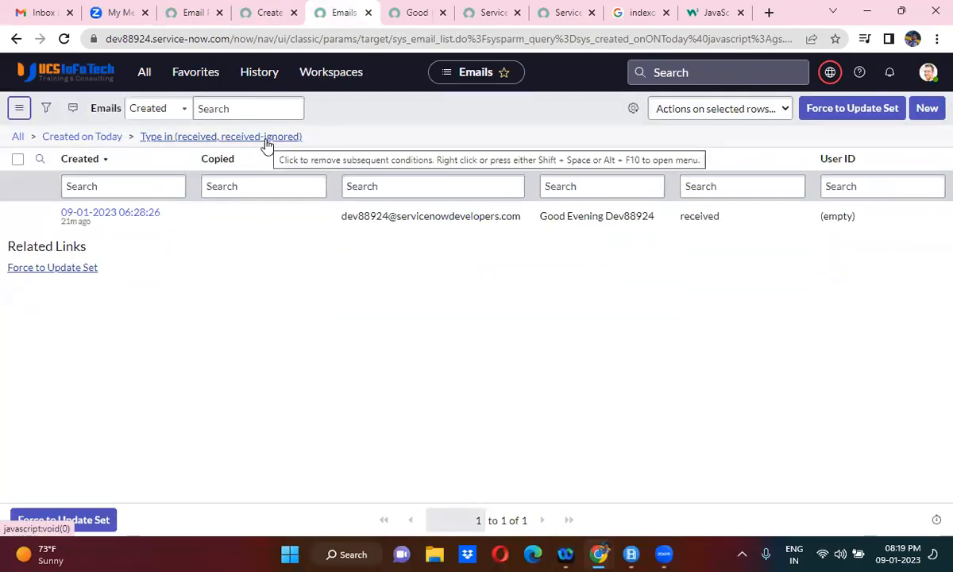
left_click(272, 143)
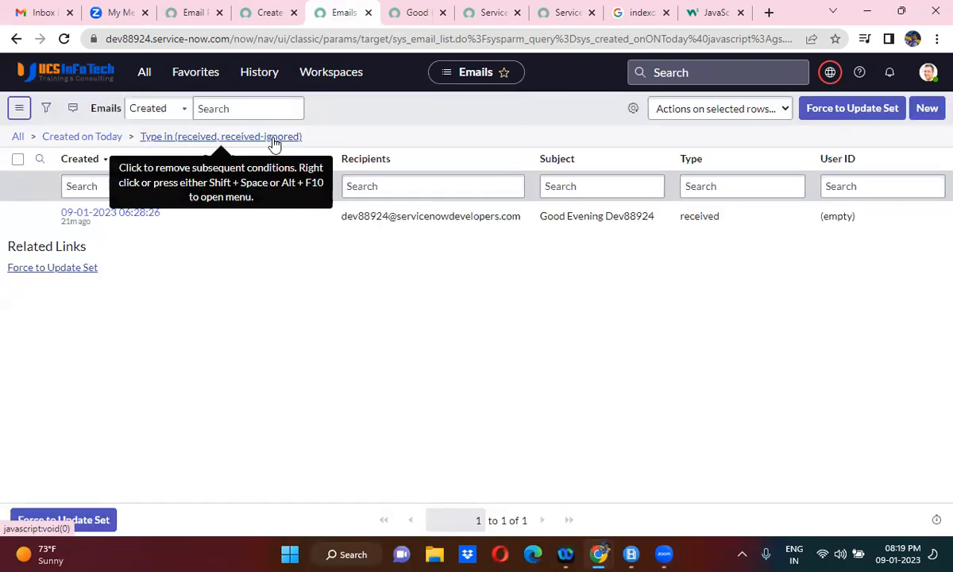
left_click(274, 143)
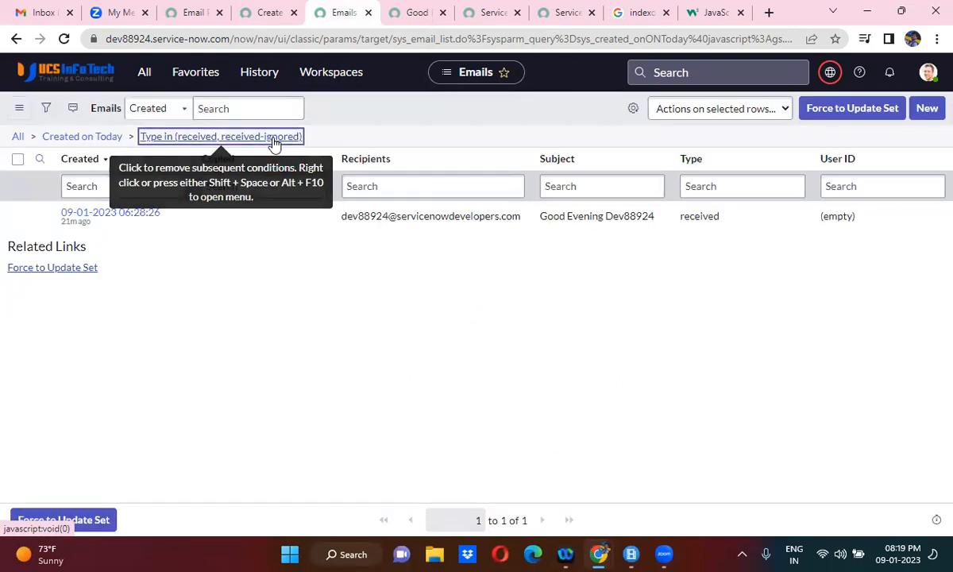
left_click(273, 143)
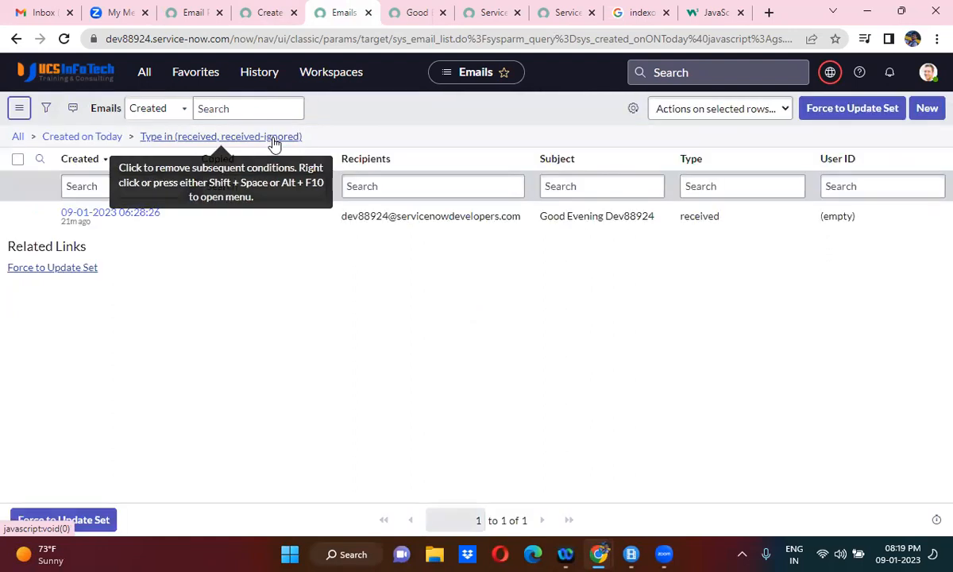
left_click(274, 143)
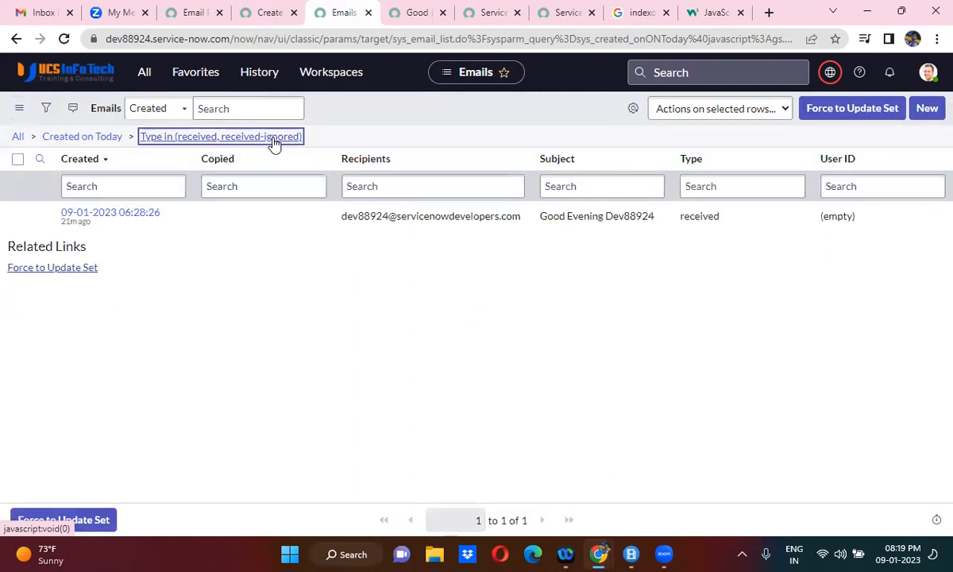
left_click(274, 143)
left_click(274, 143)
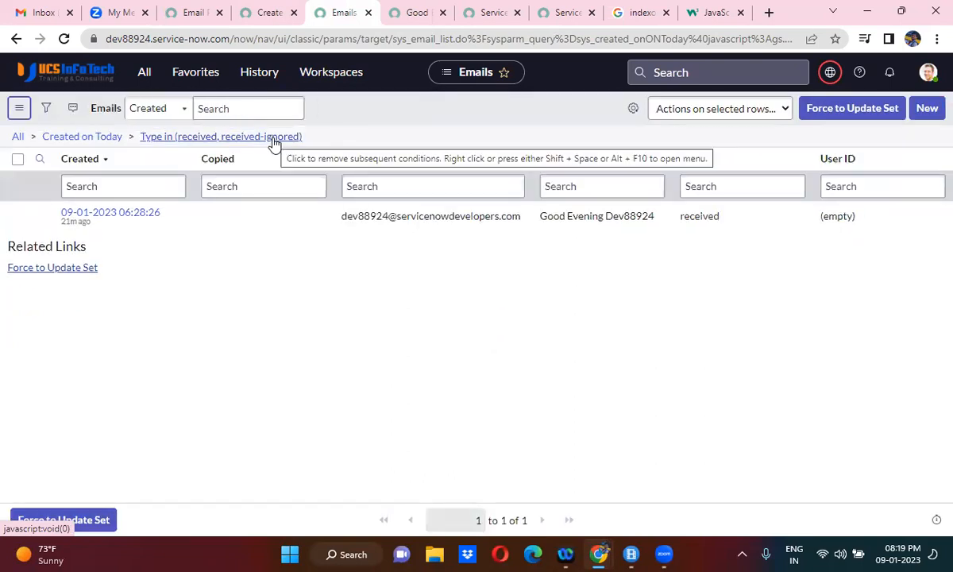
left_click(274, 143)
left_click(274, 142)
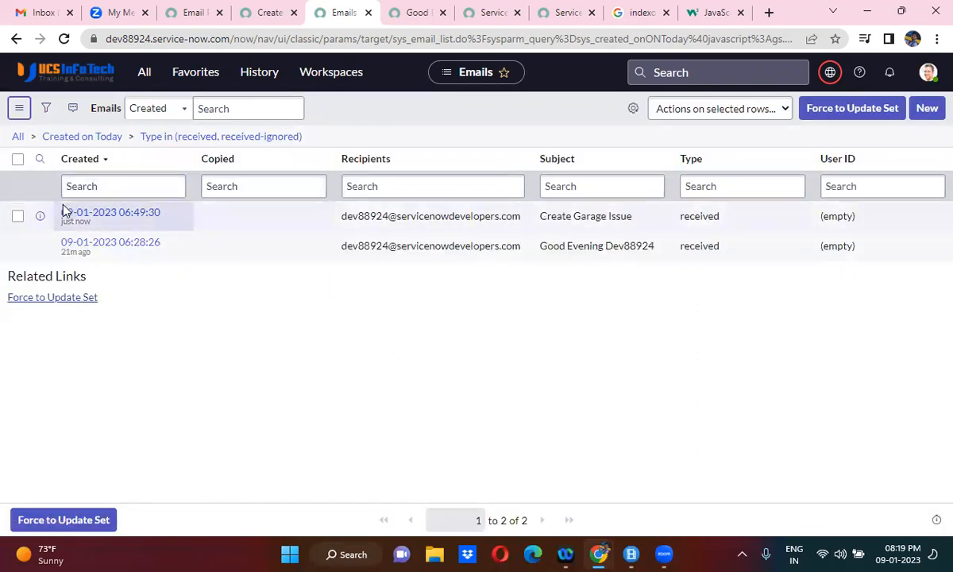
- Open the received Create Garage Issue email in a new tab and preview its target Garage Issue record
right_click(40, 217)
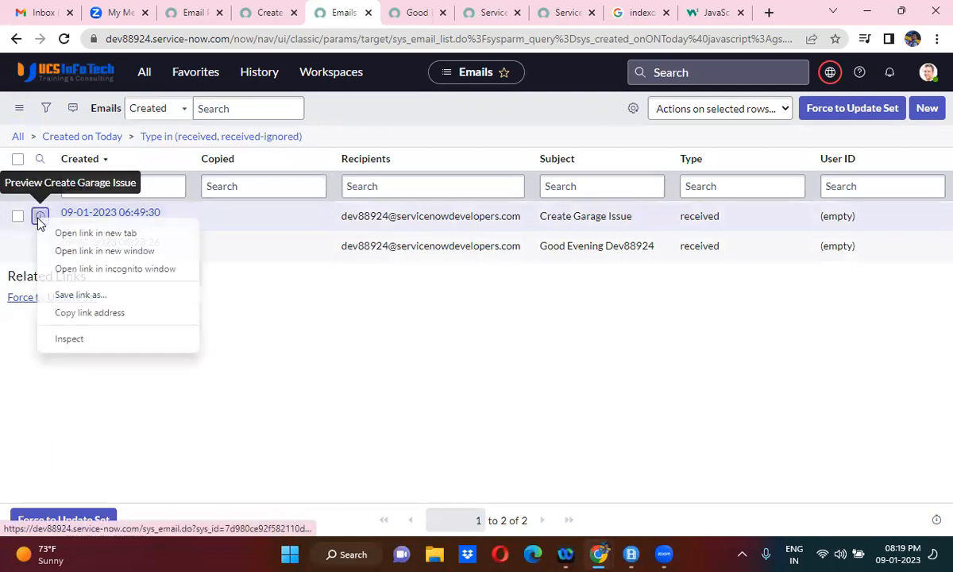
left_click(86, 235)
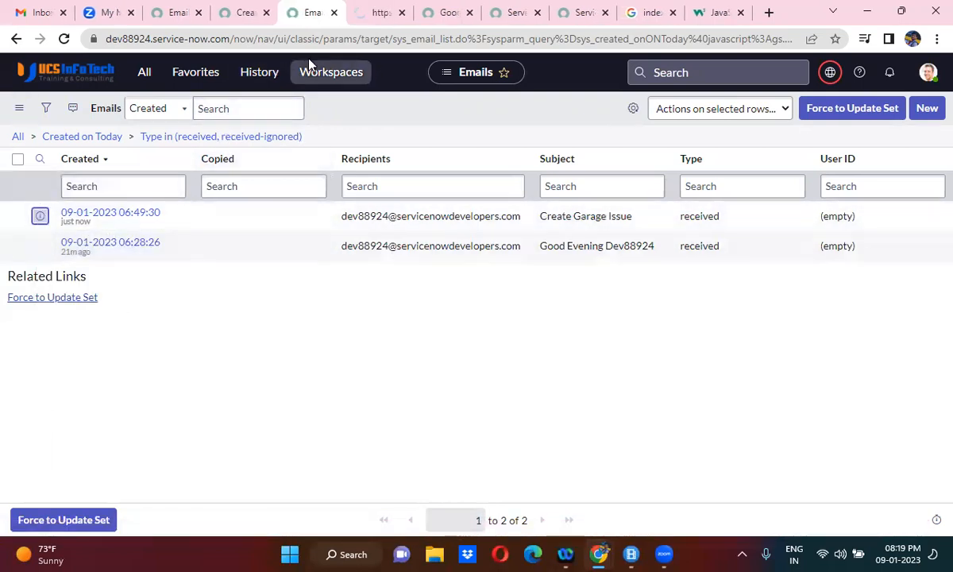
left_click(367, 7)
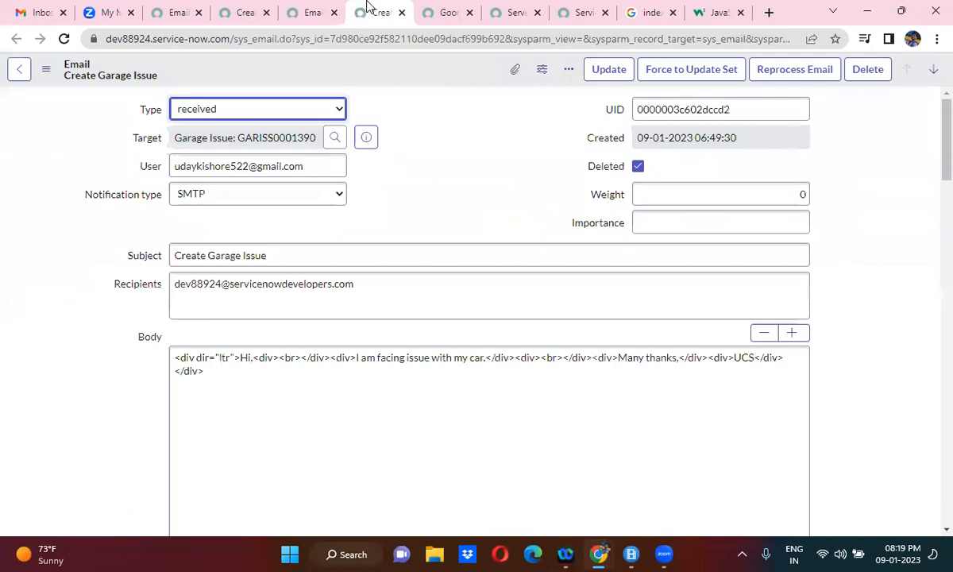
left_click(366, 139)
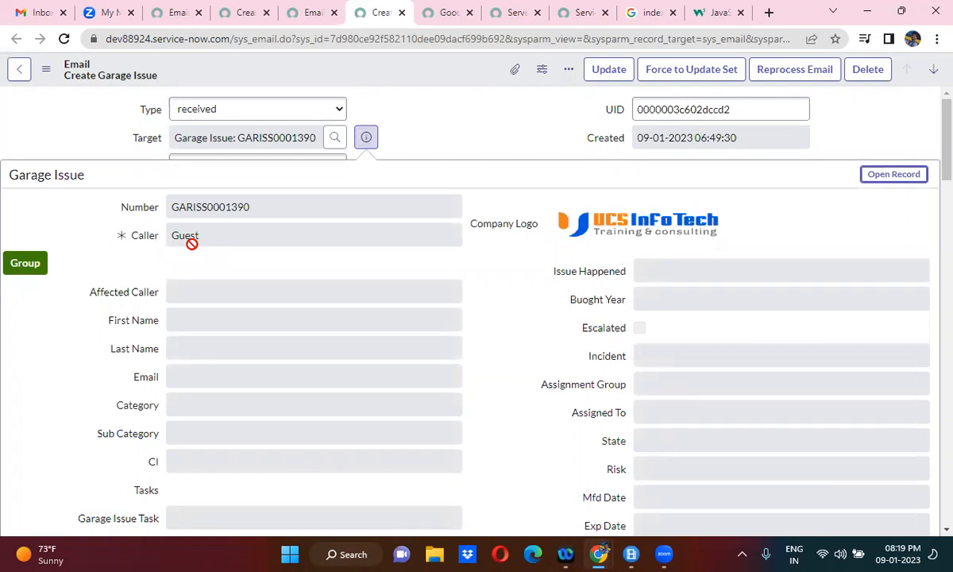
- Switch to Gmail and check which account is signed in as the sender, closing the account details
left_click(40, 12)
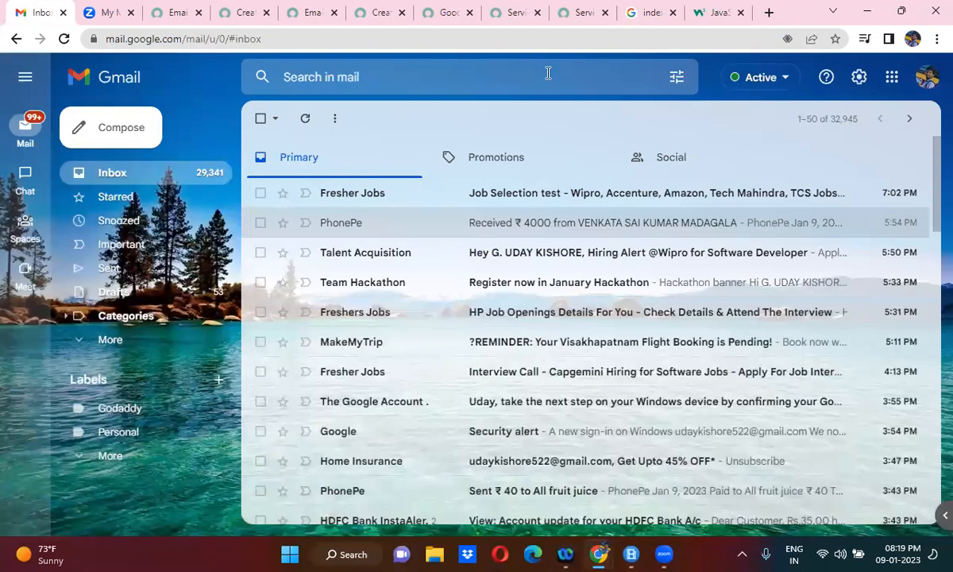
left_click(927, 76)
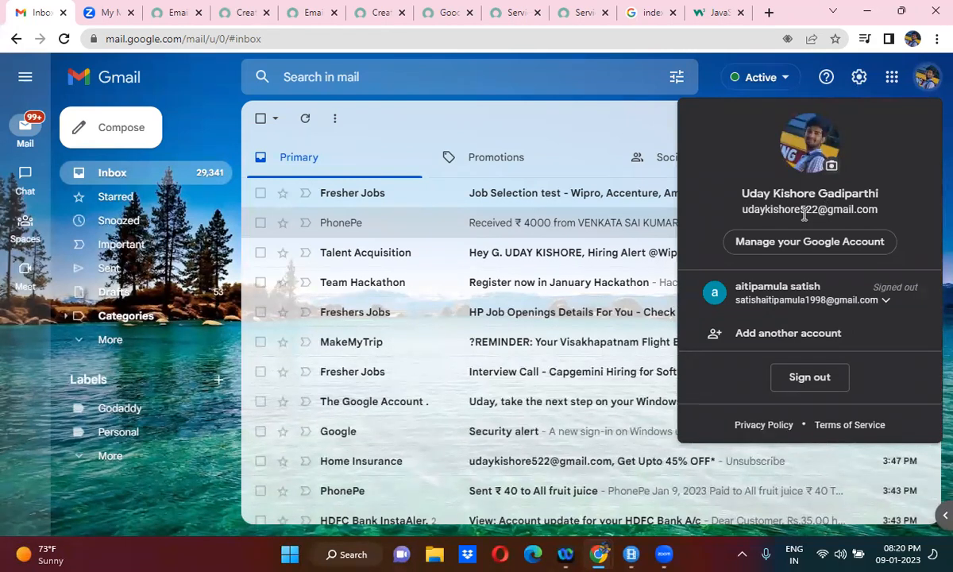
left_click(502, 132)
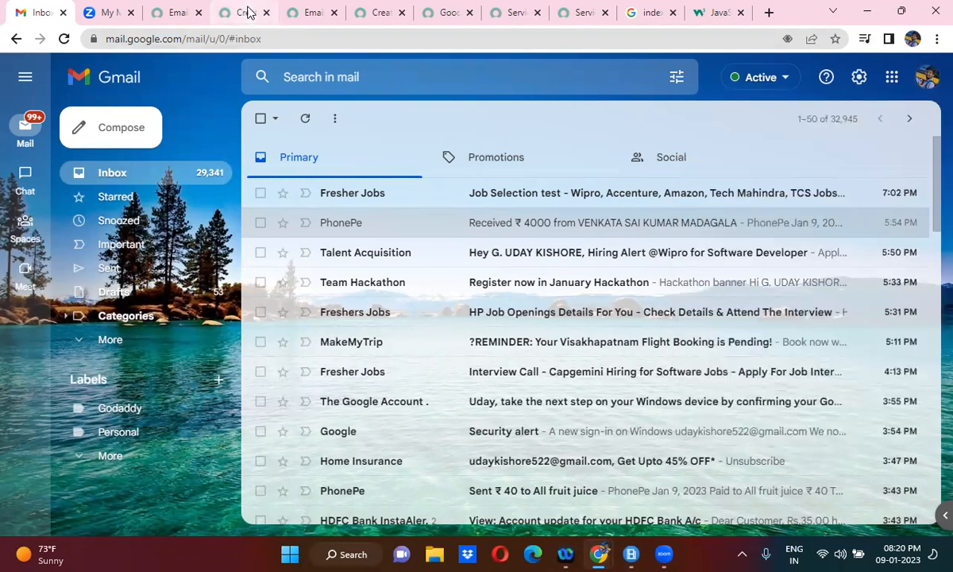
- Return to the received email's Garage Issue preview and examine its caller, short description and description
left_click(311, 13)
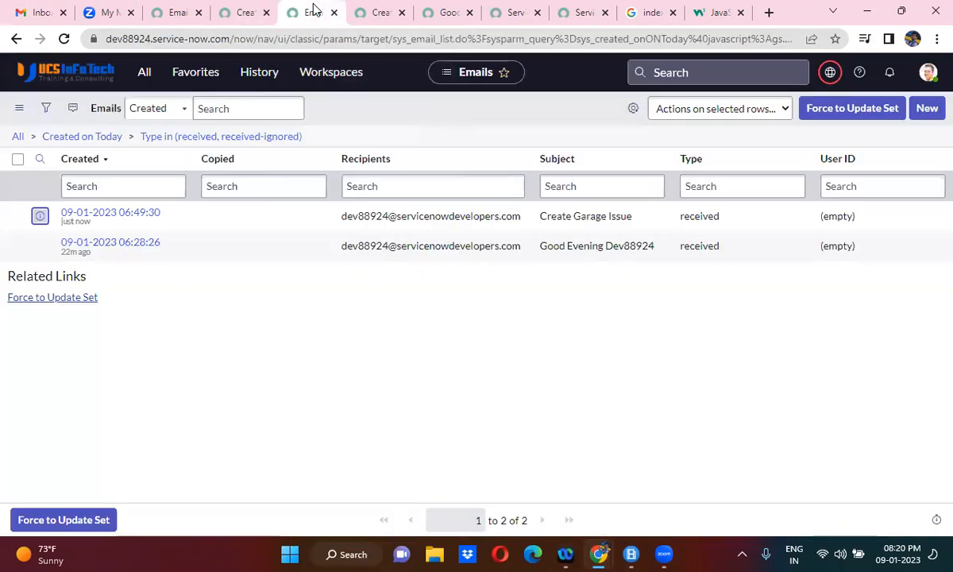
left_click(370, 13)
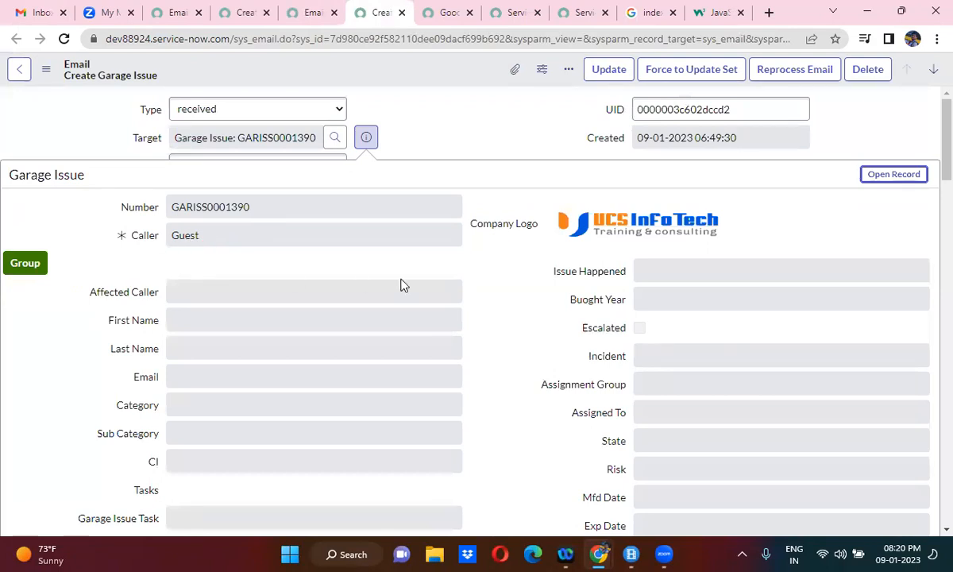
scroll(505, 413, "down", 5)
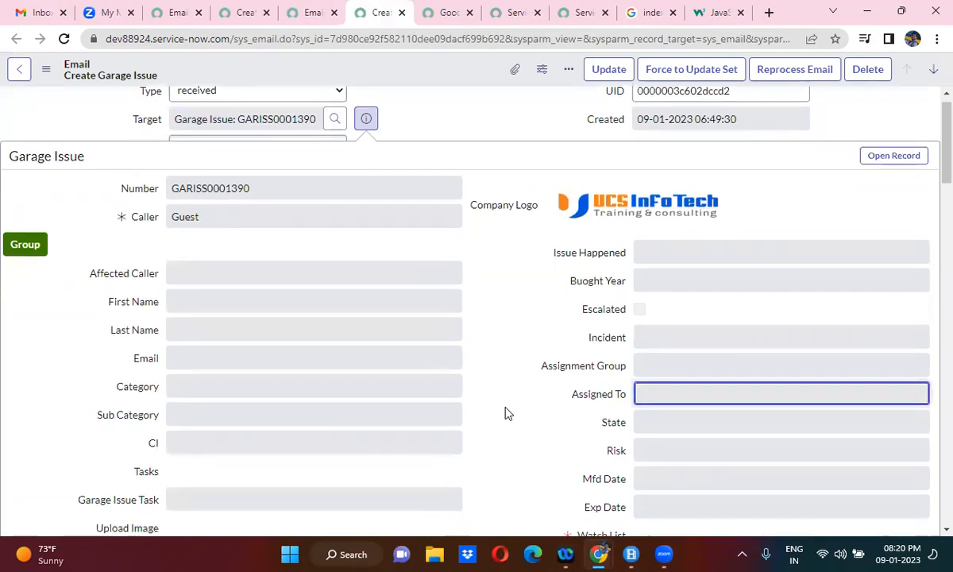
scroll(508, 412, "down", 1)
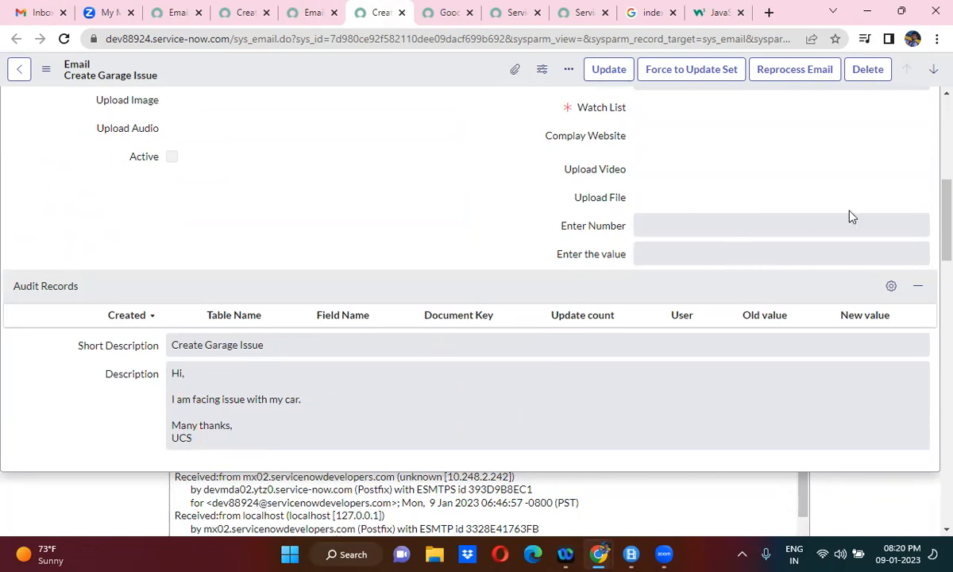
scroll(850, 216, "up", 6)
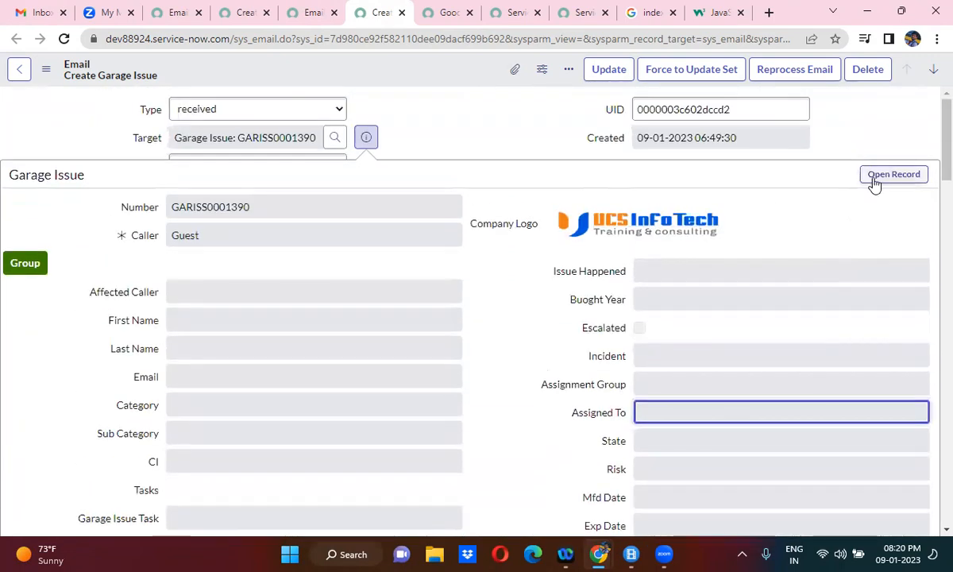
- Open the full Garage Issue record from the email's target preview in a new tab and switch to it
right_click(874, 183)
left_click(829, 185)
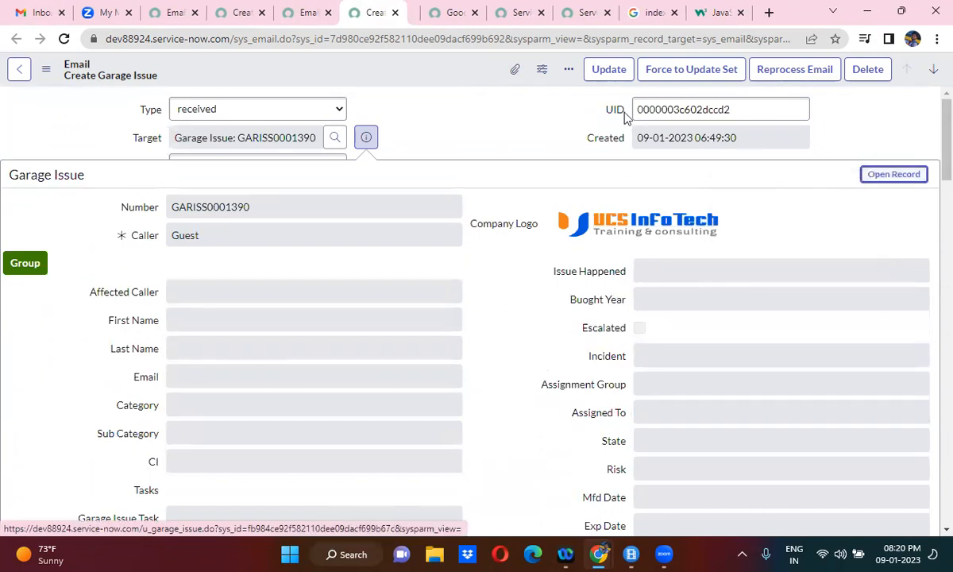
left_click(399, 9)
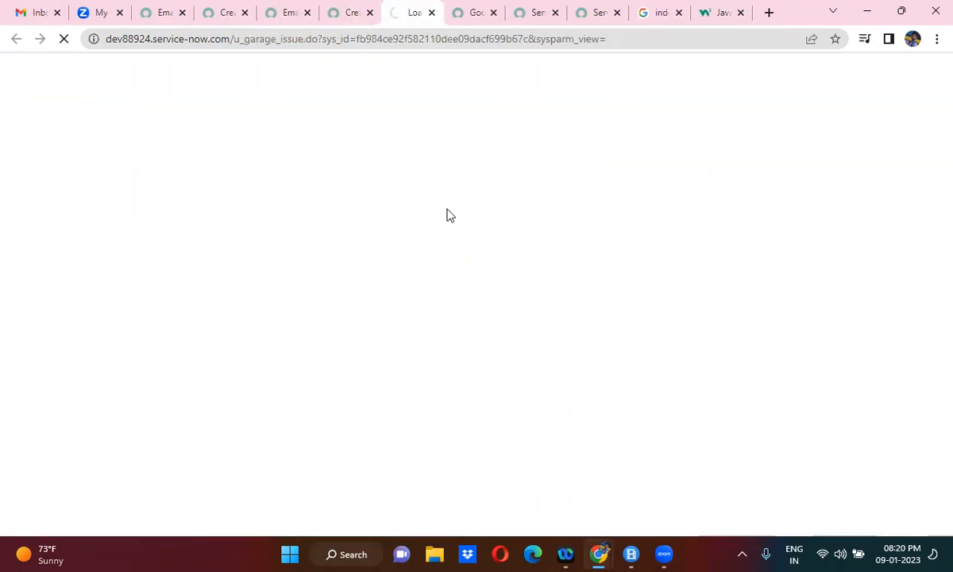